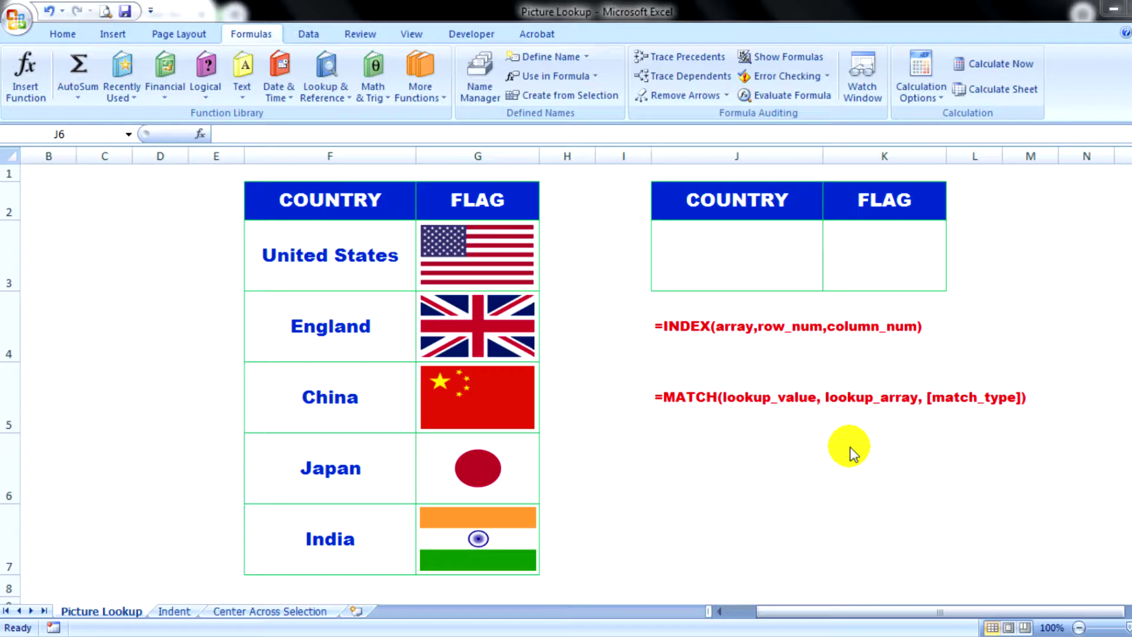
Step: Select J6, highlight the country list F3:F7, then select country cell J3
{"action": "left_click", "coordinate": [63, 37]}
{"action": "left_click", "coordinate": [61, 34]}
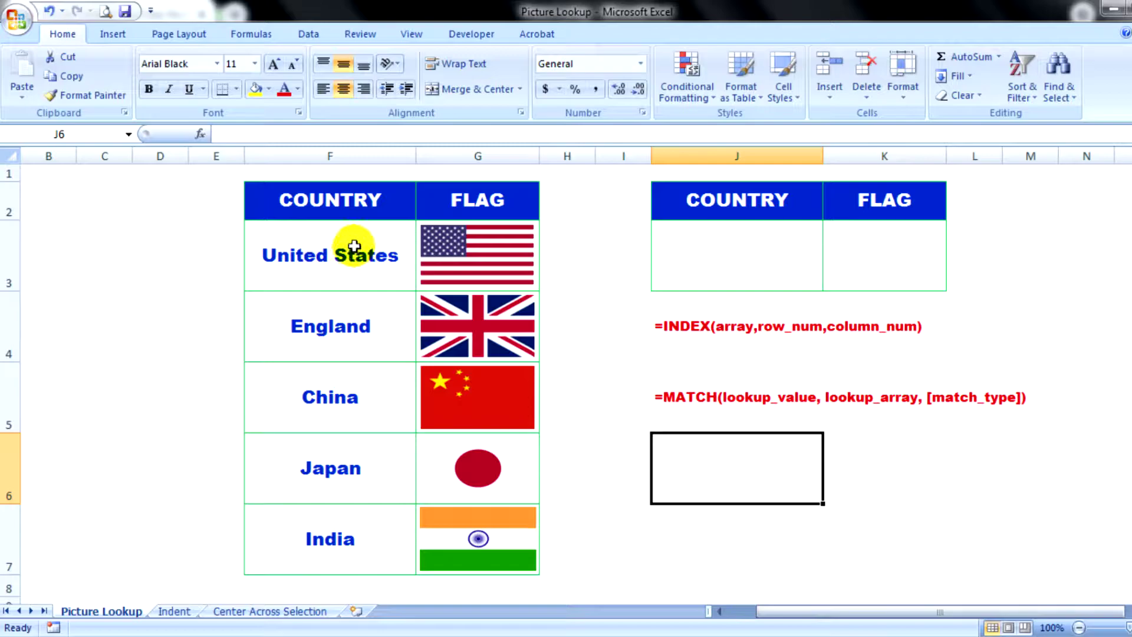
{"action": "left_click_drag", "start_coordinate": [360, 247], "coordinate": [333, 558]}
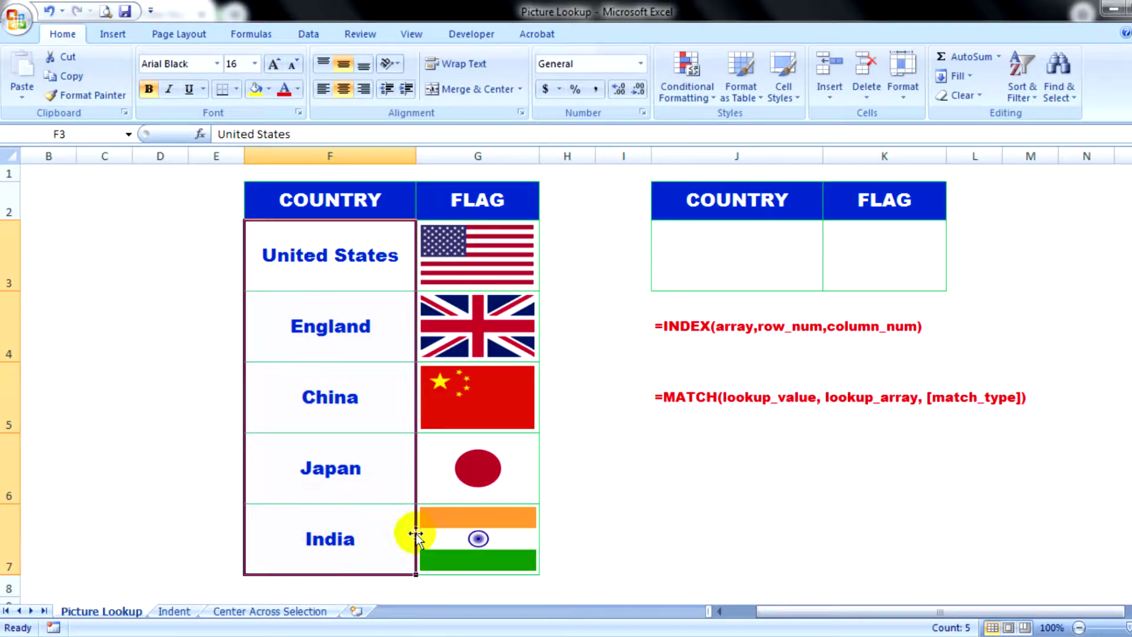
{"action": "left_click", "coordinate": [624, 488]}
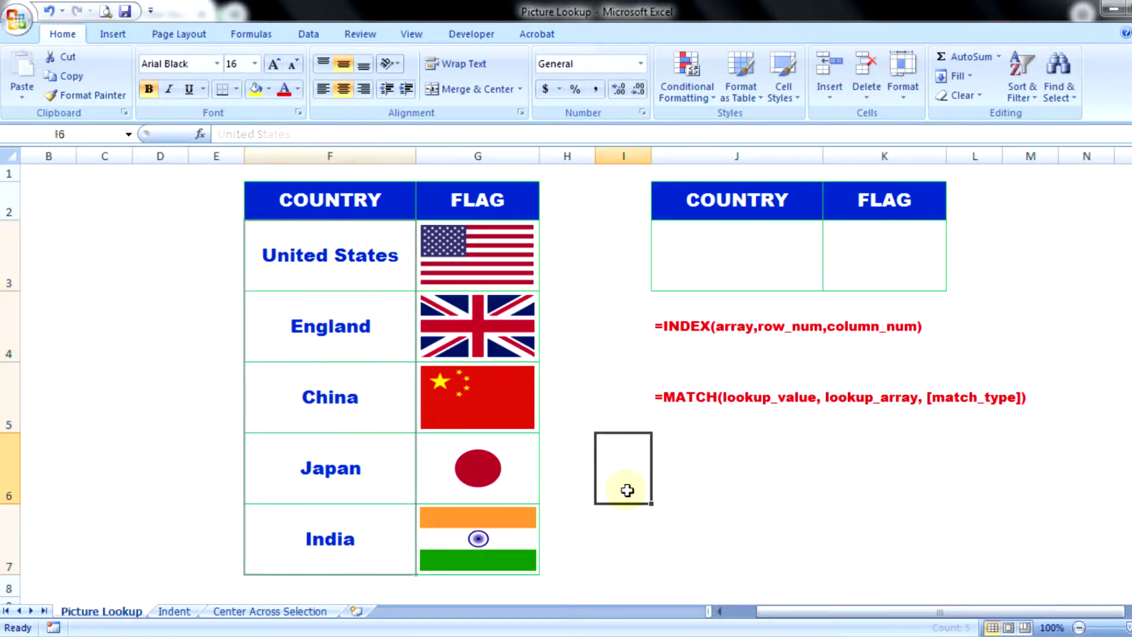
{"action": "left_click", "coordinate": [750, 265]}
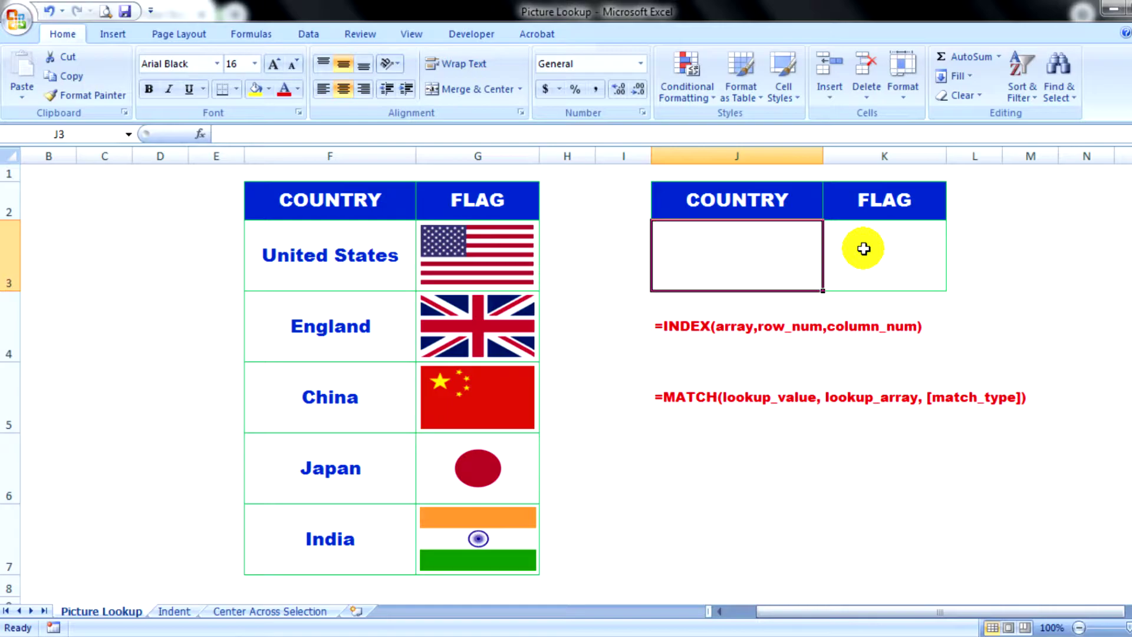
Step: Click back and forth between J3 and K3, ending on cell J6
{"action": "left_click", "coordinate": [908, 265]}
{"action": "left_click", "coordinate": [774, 260]}
{"action": "left_click", "coordinate": [843, 260]}
{"action": "left_click", "coordinate": [764, 258]}
{"action": "left_click", "coordinate": [874, 260]}
{"action": "left_click", "coordinate": [692, 268]}
{"action": "left_click", "coordinate": [864, 253]}
{"action": "left_click", "coordinate": [859, 253]}
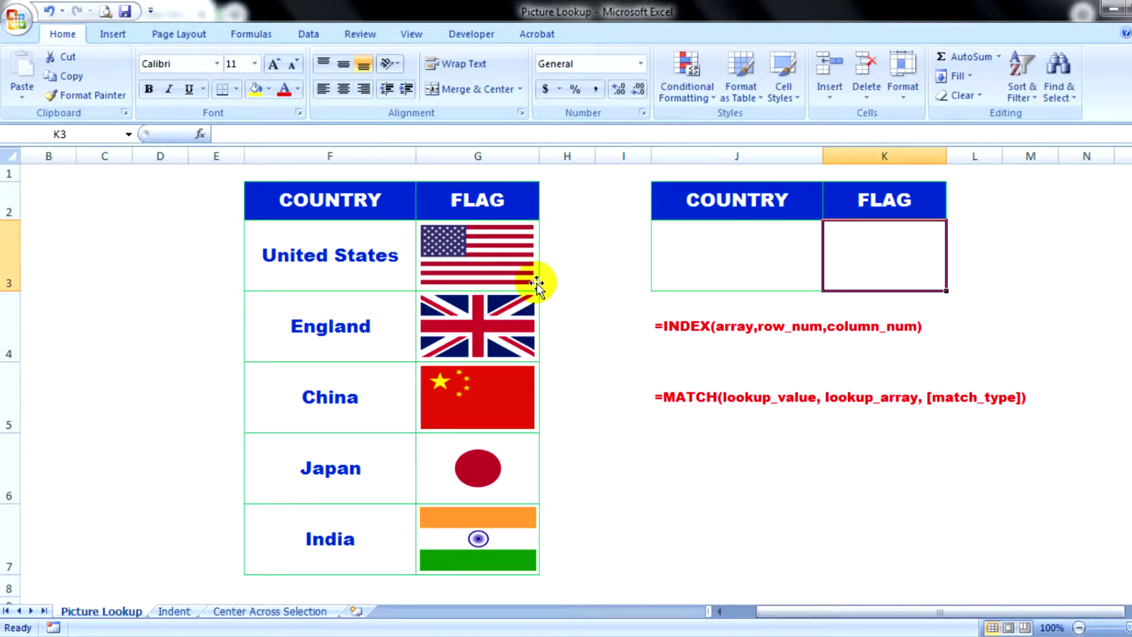
{"action": "left_click", "coordinate": [678, 269]}
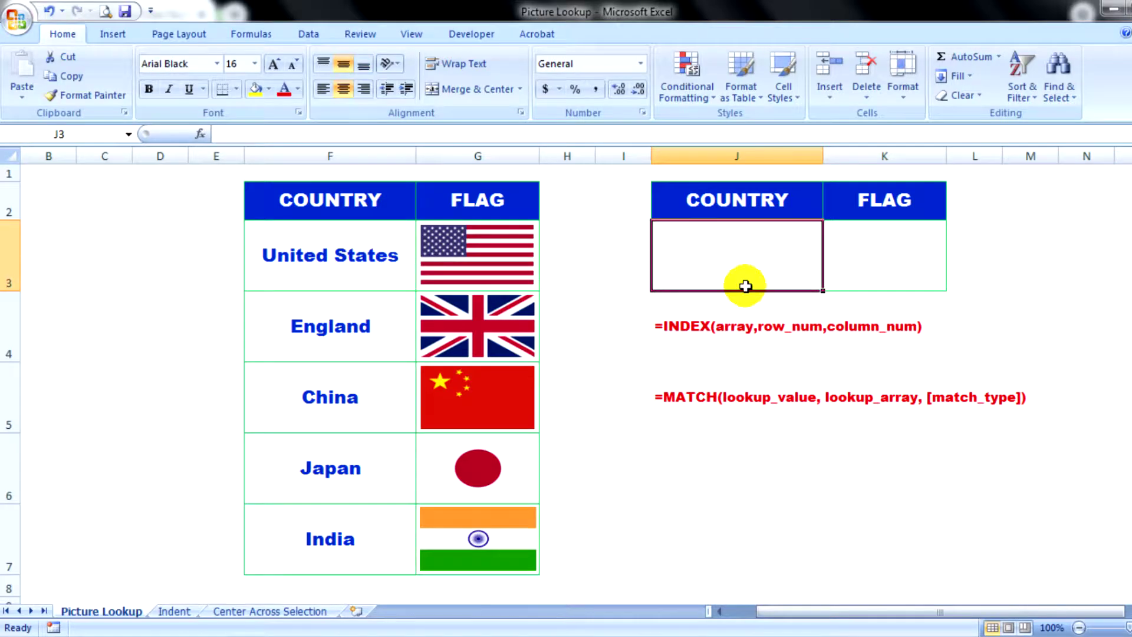
{"action": "left_click", "coordinate": [716, 468]}
{"action": "left_click", "coordinate": [715, 468]}
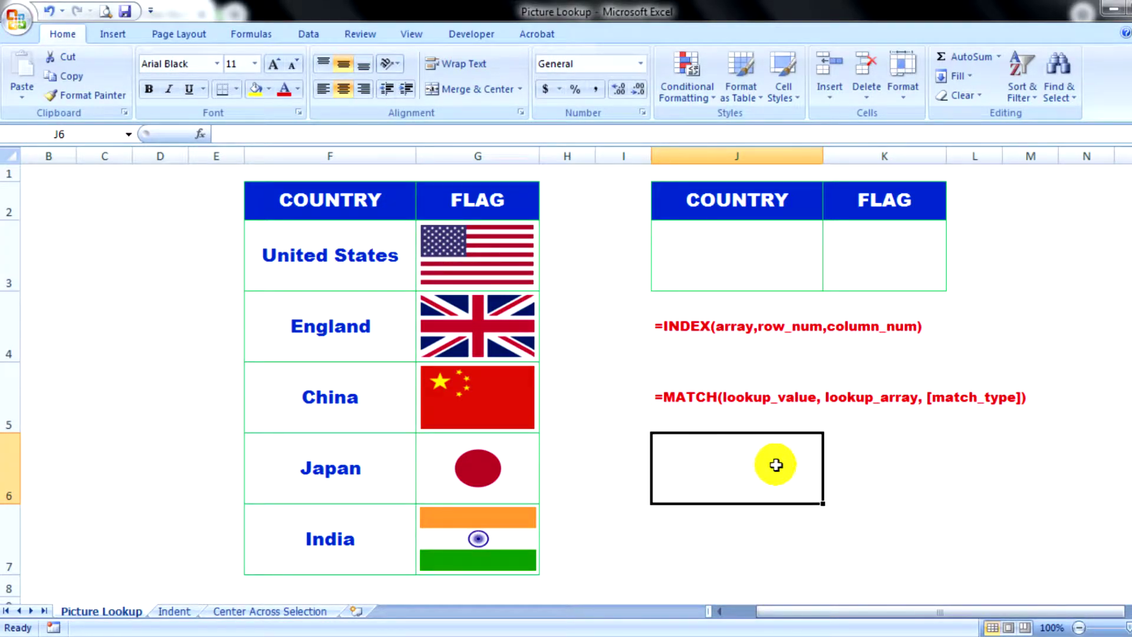
{"action": "left_click", "coordinate": [902, 460]}
{"action": "left_click", "coordinate": [1079, 260]}
{"action": "left_click", "coordinate": [739, 451]}
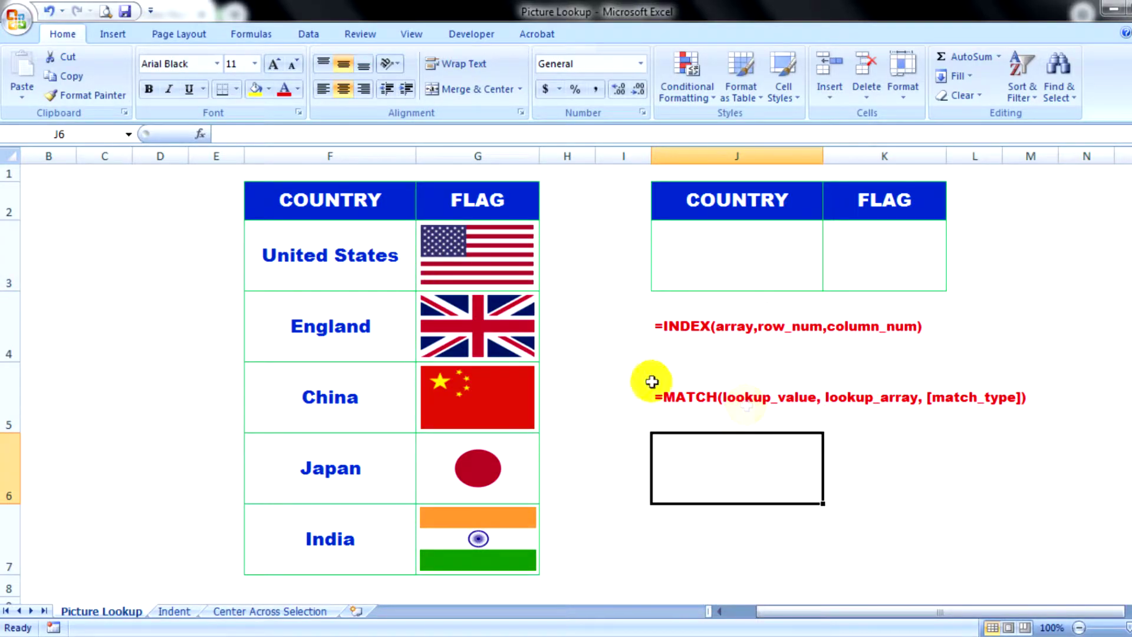
Step: Define a new name called Flag, with the New Name dialog moved off the flag table
{"action": "left_click", "coordinate": [247, 36]}
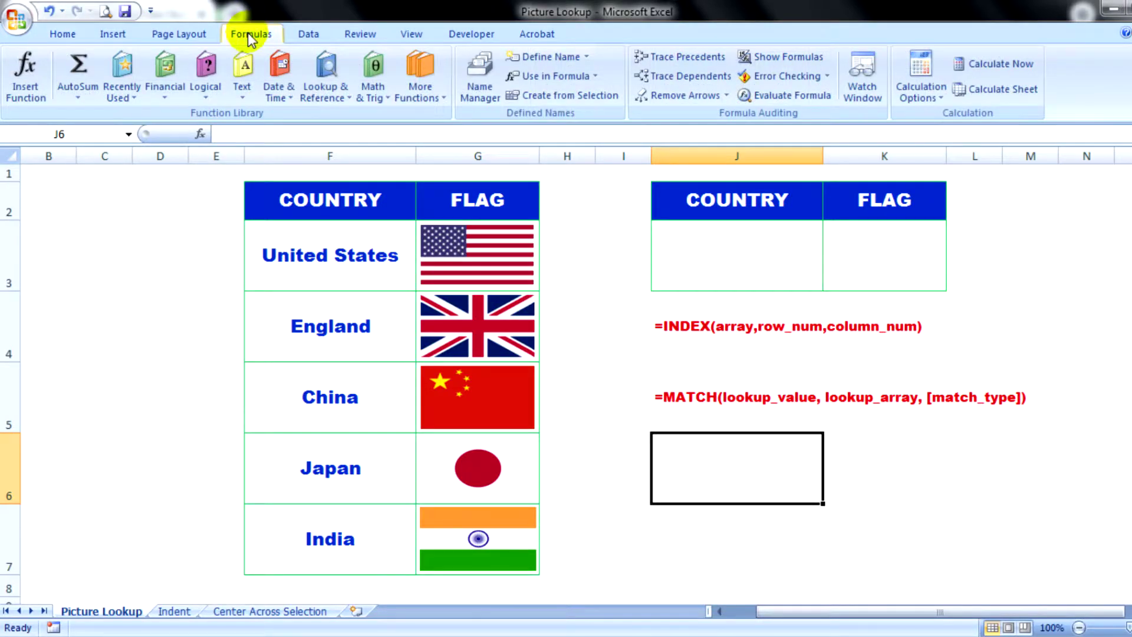
{"action": "left_click", "coordinate": [555, 59]}
{"action": "left_click_drag", "start_coordinate": [420, 204], "coordinate": [890, 353]}
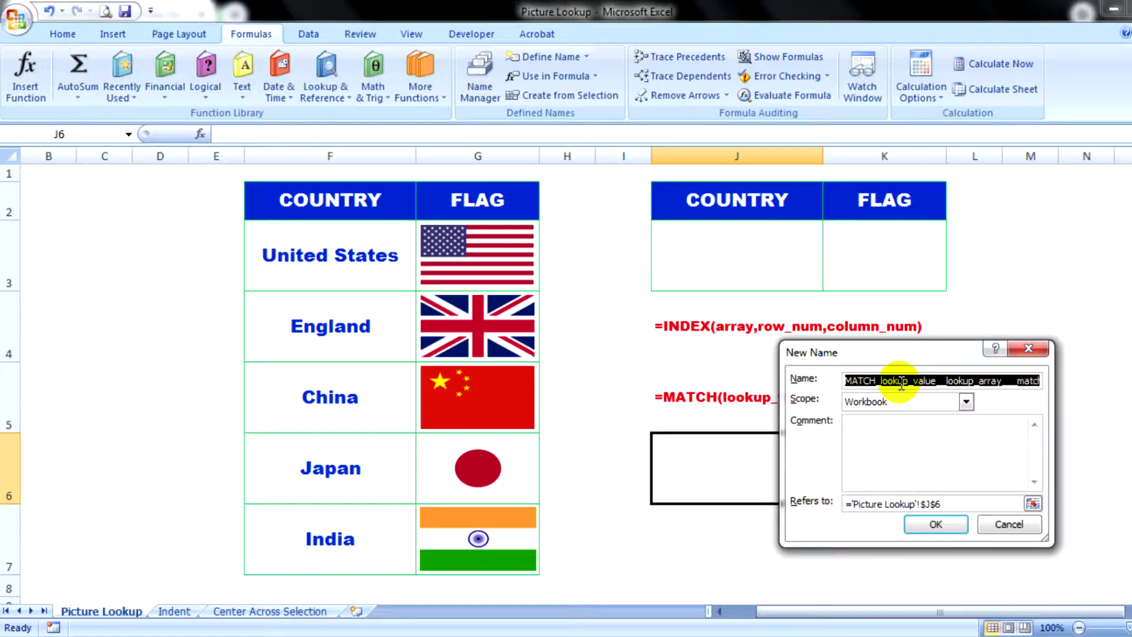
{"action": "type", "text": "Flag"}
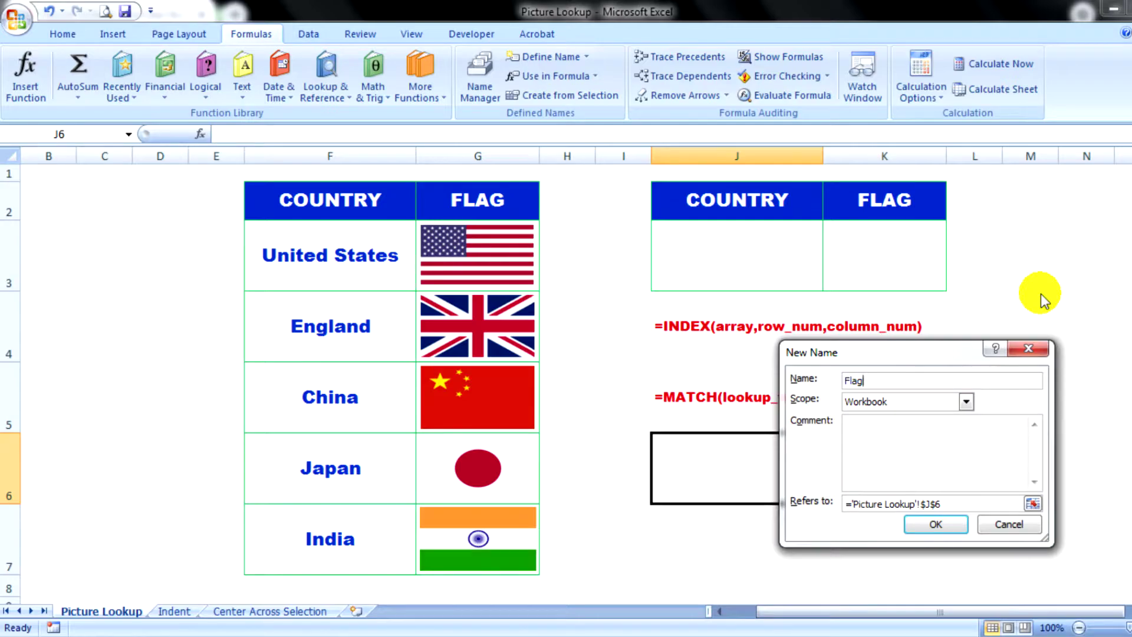
Step: Try accepting edited versions of the Flag name, dismissing the invalid-name warning
{"action": "type", "text": "_"}
{"action": "key", "text": "BackSpace"}
{"action": "key", "text": "BackSpace"}
{"action": "key", "text": "BackSpace"}
{"action": "key", "text": "BackSpace"}
{"action": "key", "text": "BackSpace"}
{"action": "left_click", "coordinate": [938, 524]}
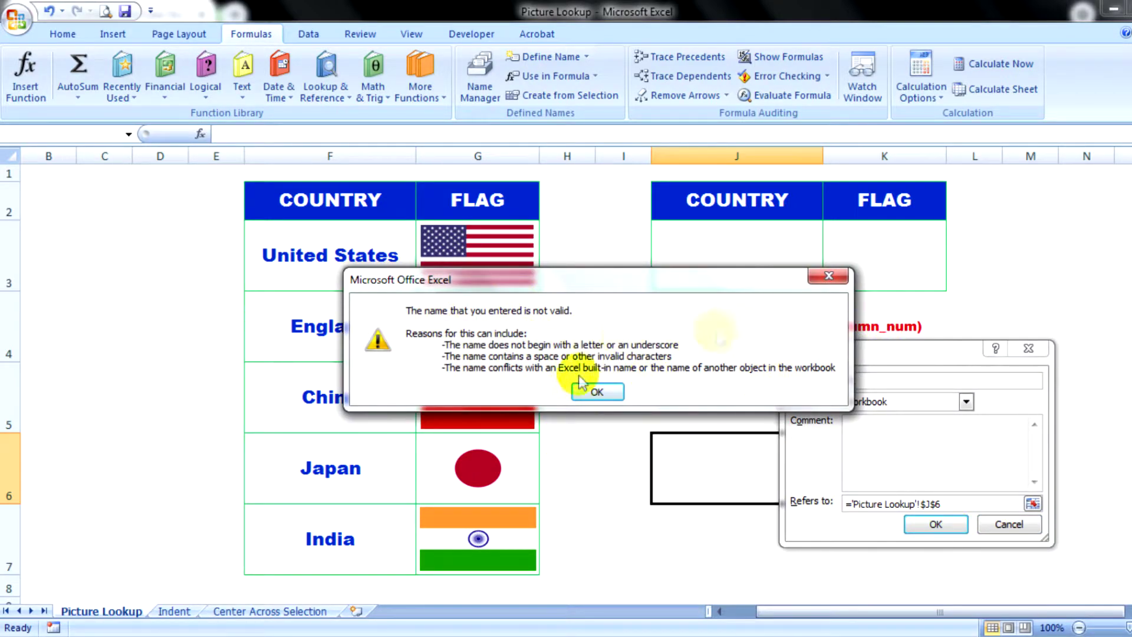
{"action": "left_click", "coordinate": [597, 391]}
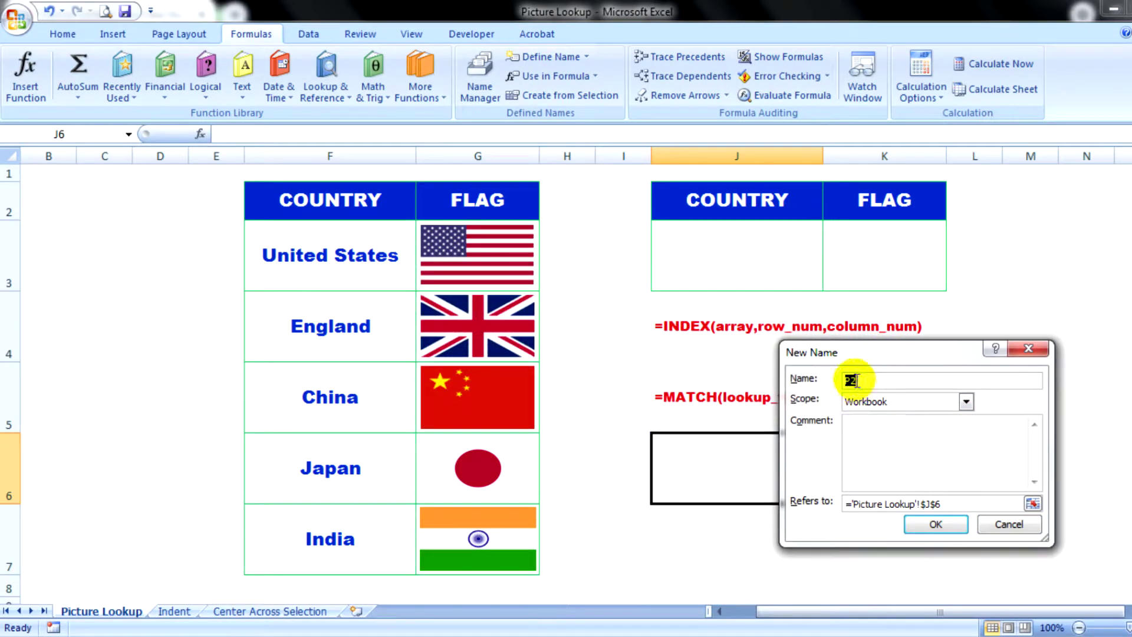
{"action": "left_click", "coordinate": [855, 380]}
{"action": "type", "text": "P_b"}
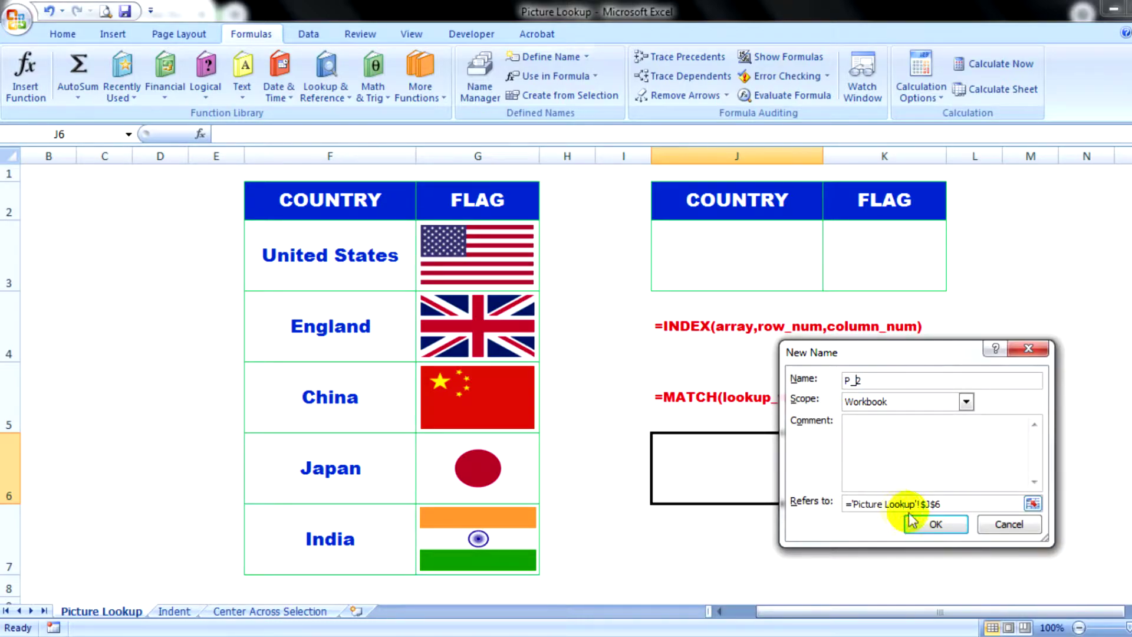
{"action": "left_click", "coordinate": [934, 526]}
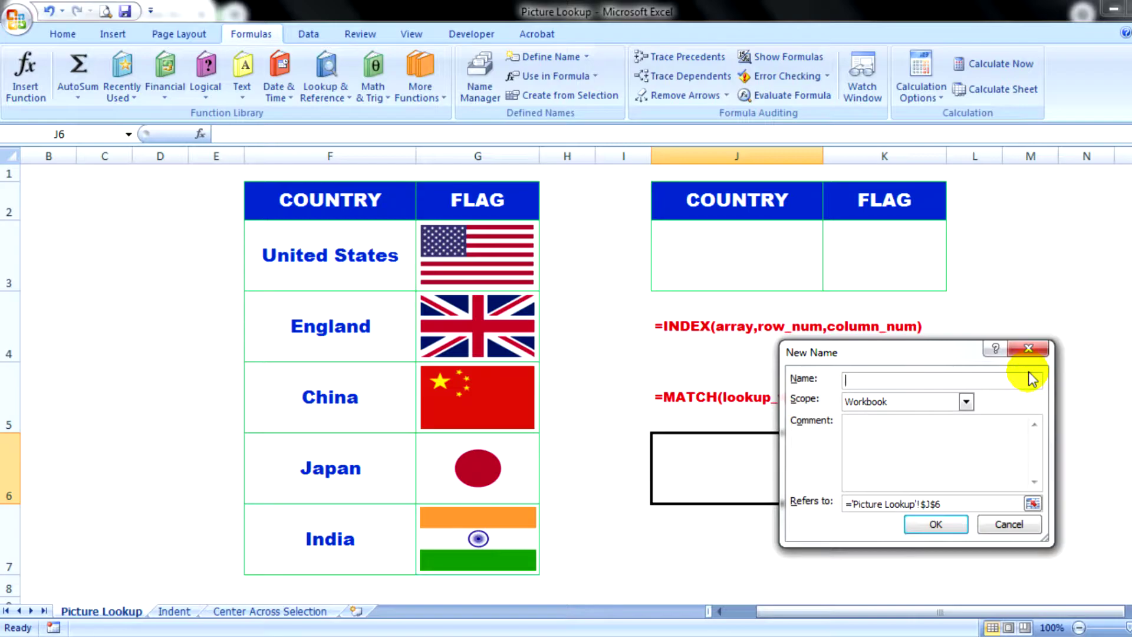
Step: Enter 'Flag Picture', dismiss the invalid-name error, and correct it to 'Flag_Picture'
{"action": "type", "text": "Flag"}
{"action": "type", "text": " P"}
{"action": "type", "text": "icture"}
{"action": "left_click", "coordinate": [929, 528]}
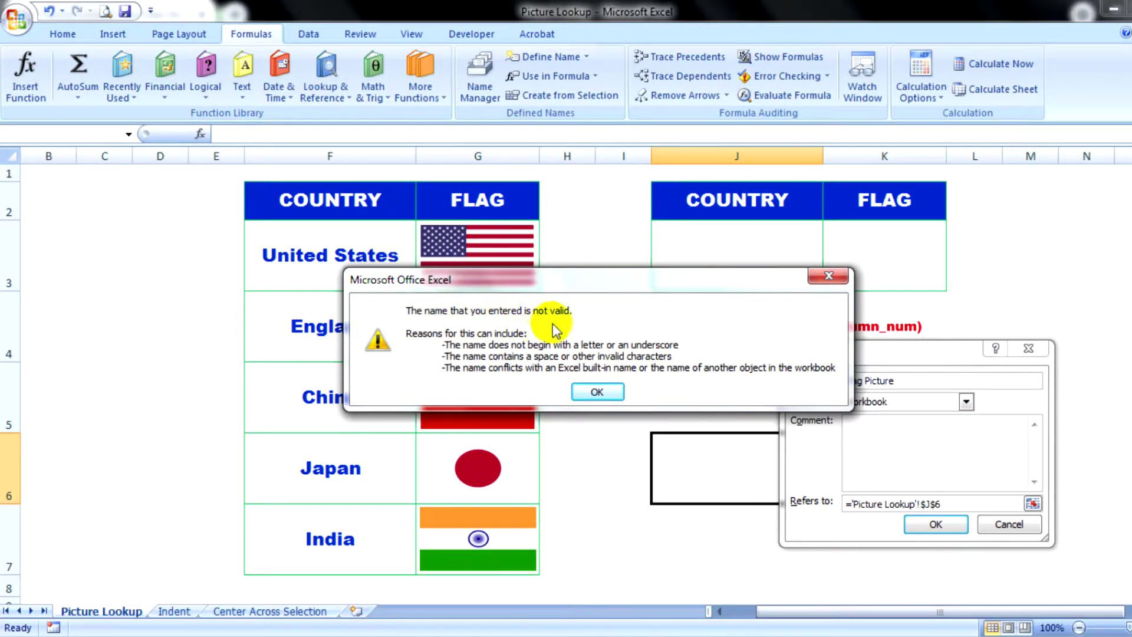
{"action": "left_click", "coordinate": [599, 393]}
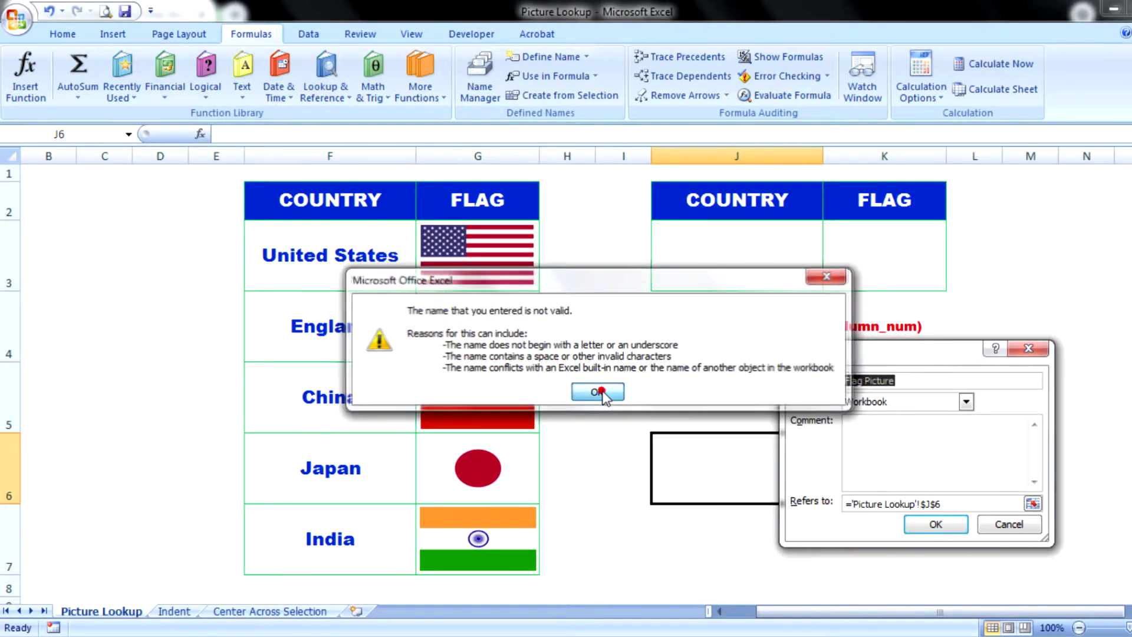
{"action": "left_click", "coordinate": [865, 380]}
{"action": "key", "text": "BackSpace"}
{"action": "type", "text": "_"}
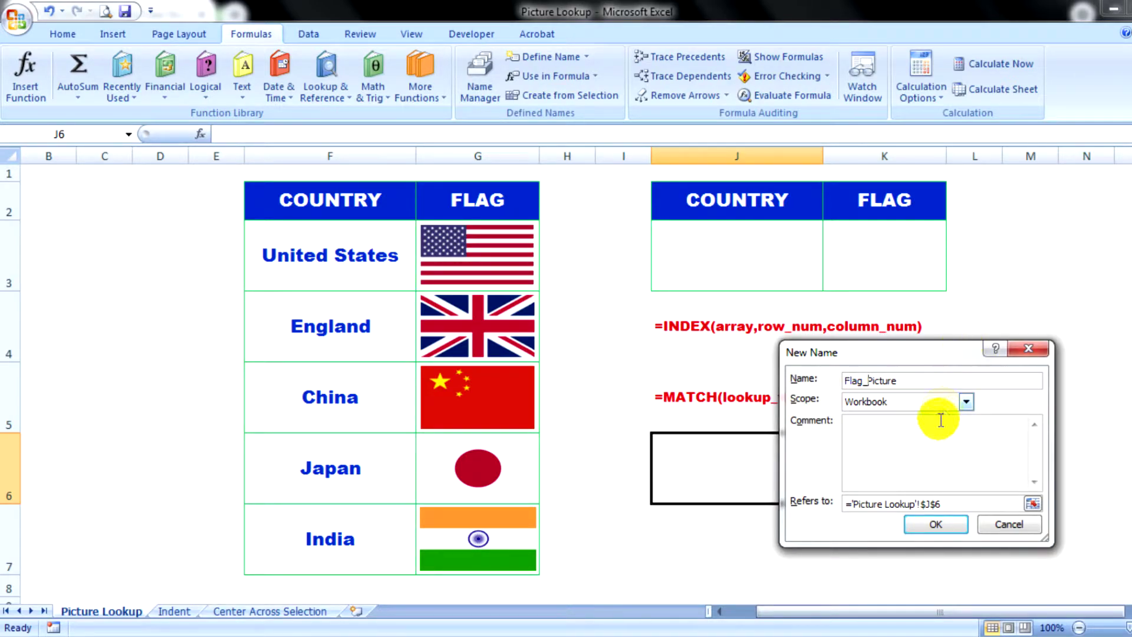
{"action": "left_click_drag", "start_coordinate": [923, 360], "coordinate": [952, 277]}
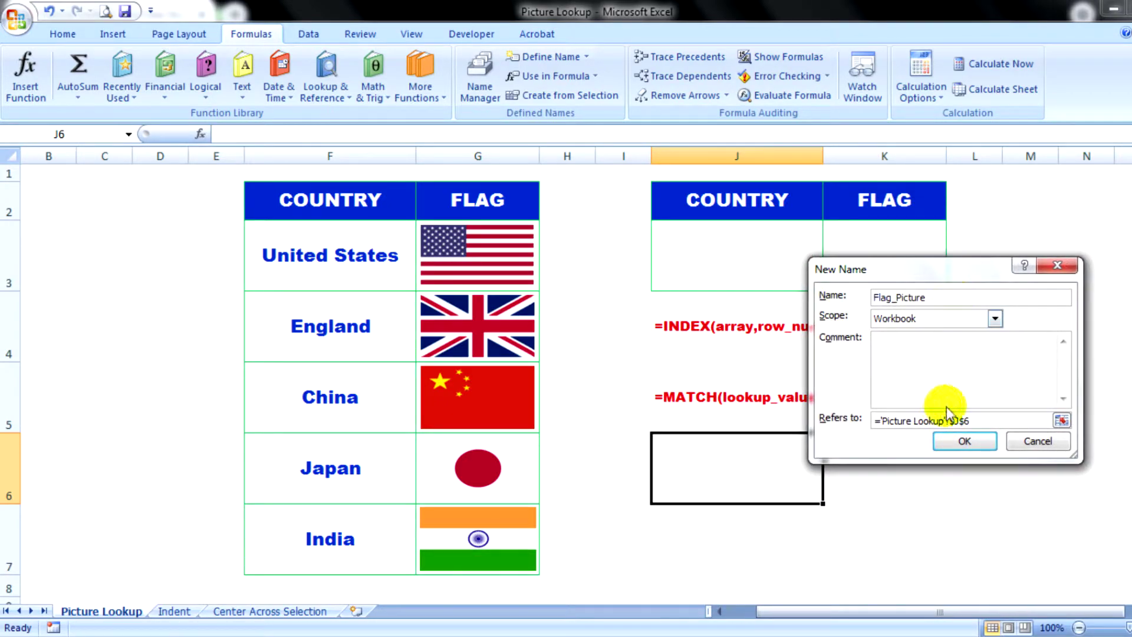
Step: Replace the J6 reference in Refers to with =Index( and pick H3 as its array
{"action": "left_click", "coordinate": [985, 419]}
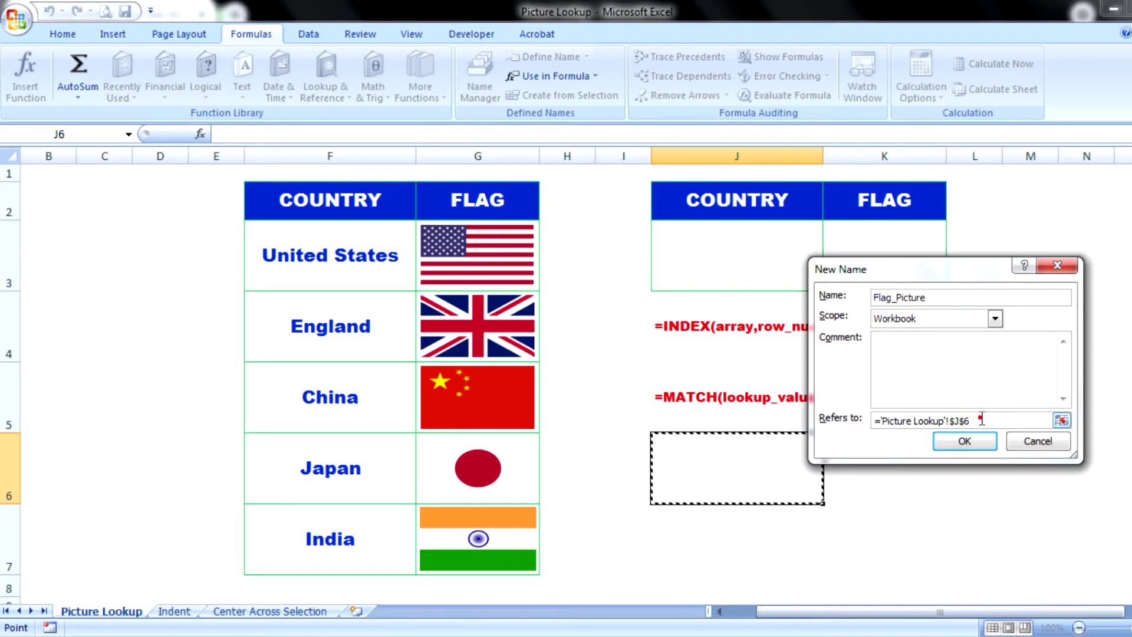
{"action": "left_click_drag", "start_coordinate": [987, 419], "coordinate": [877, 421]}
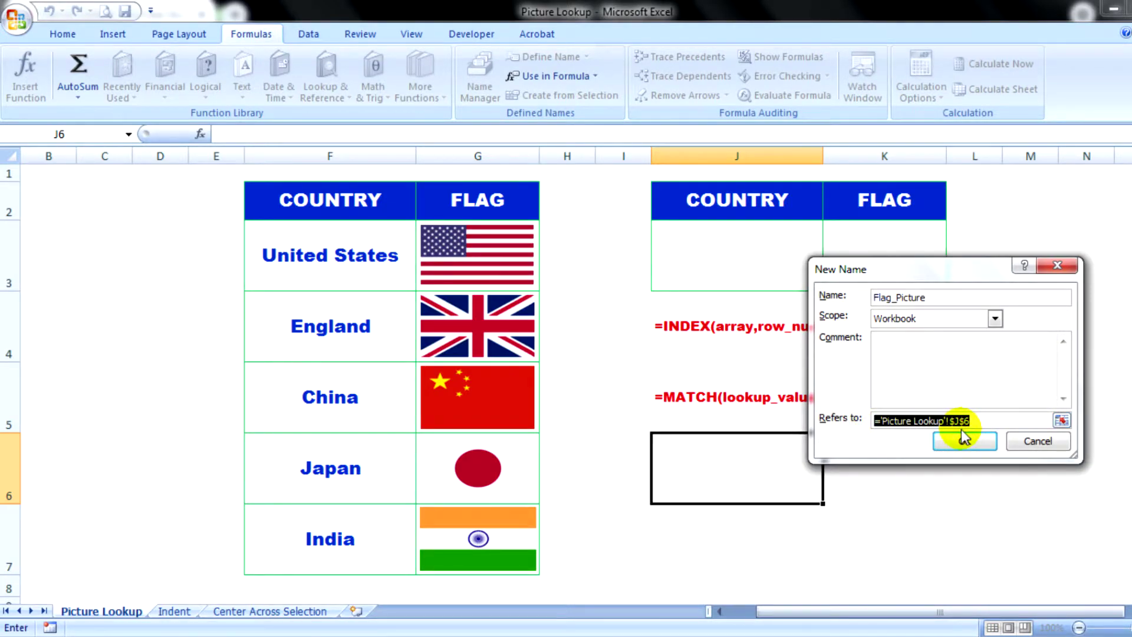
{"action": "type", "text": "="}
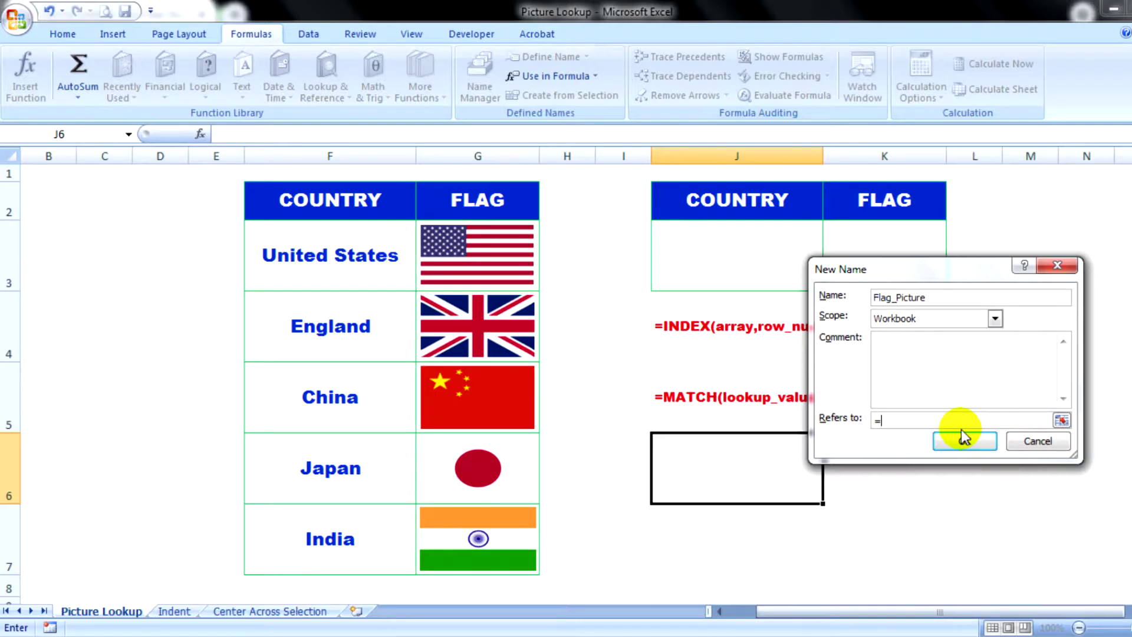
{"action": "type", "text": "Index"}
{"action": "type", "text": "("}
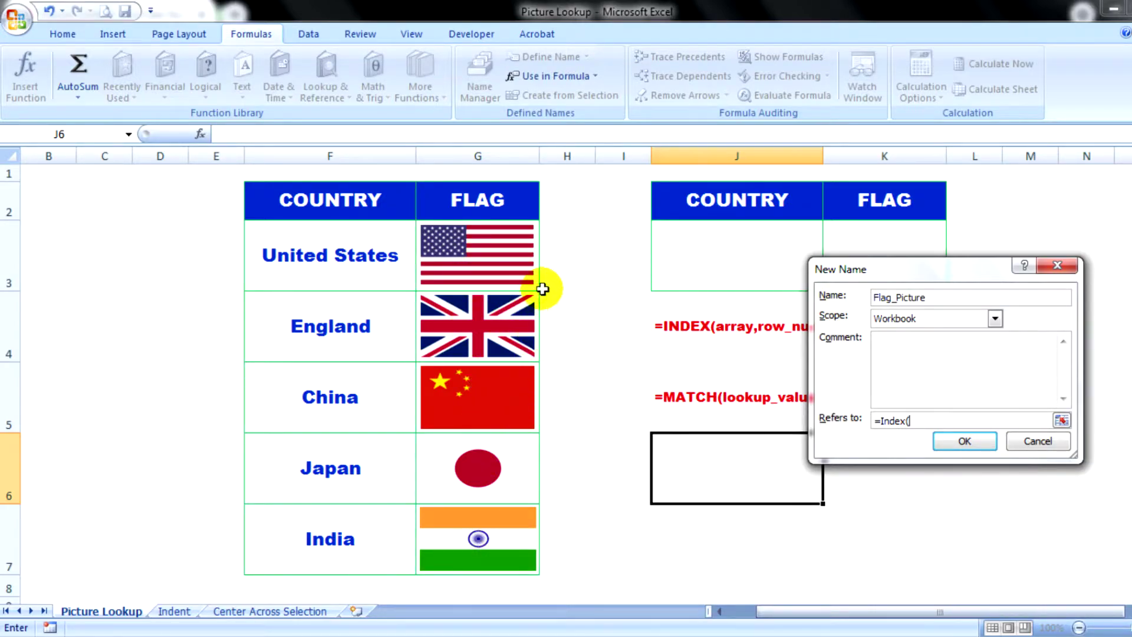
{"action": "left_click", "coordinate": [551, 262]}
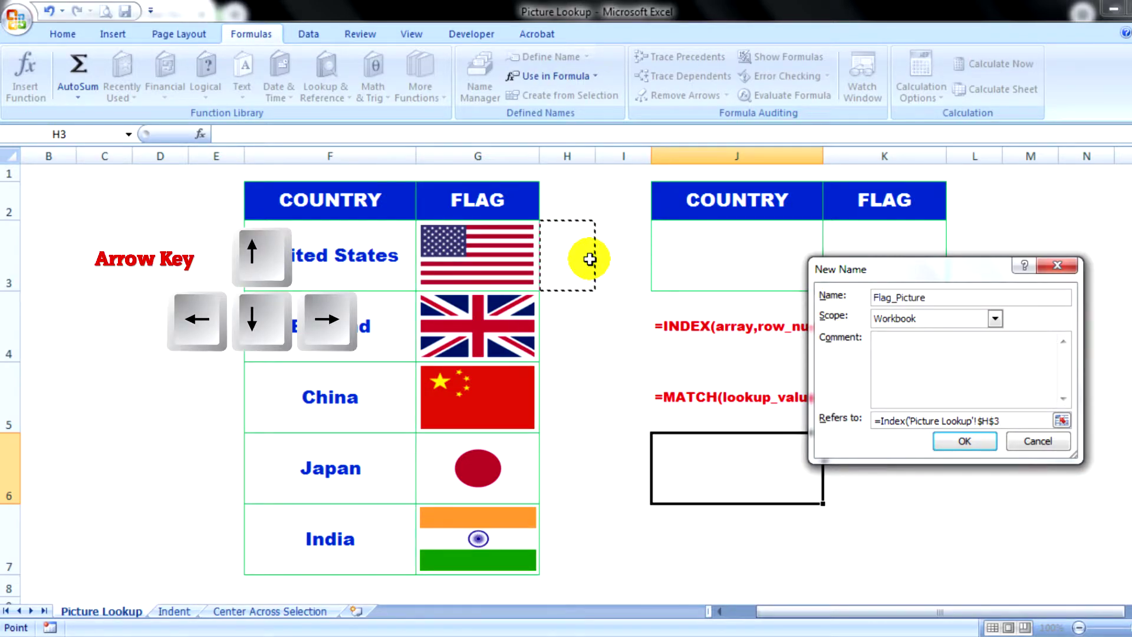
Step: Set the INDEX array to the flag cells G3:G7 and begin the Match( part
{"action": "key", "text": "Left"}
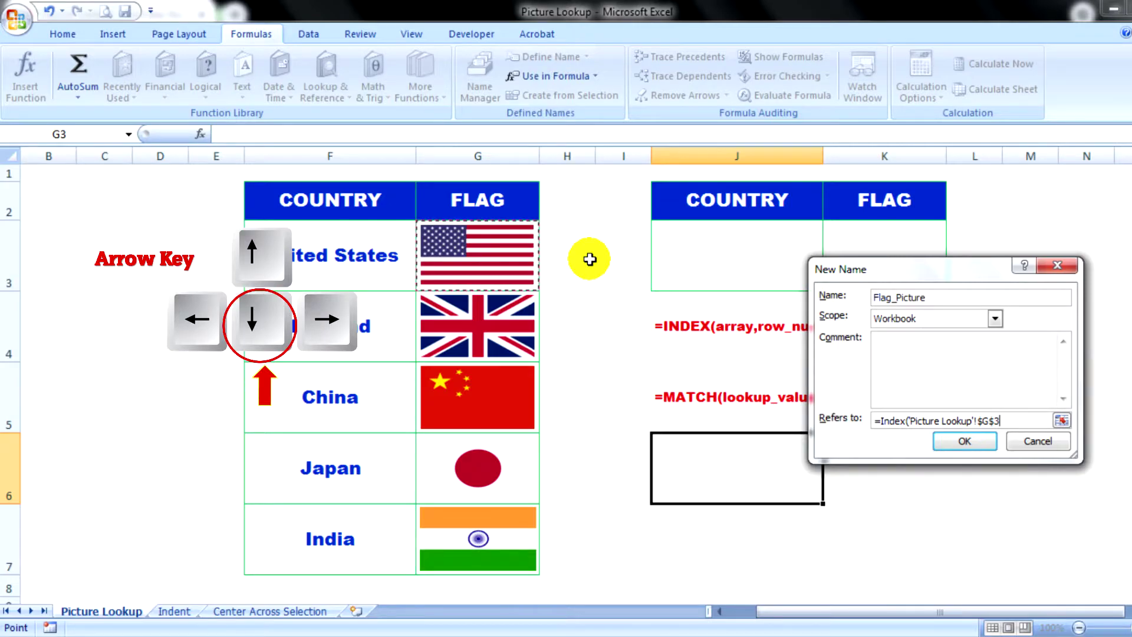
{"action": "key", "text": "shift+Down"}
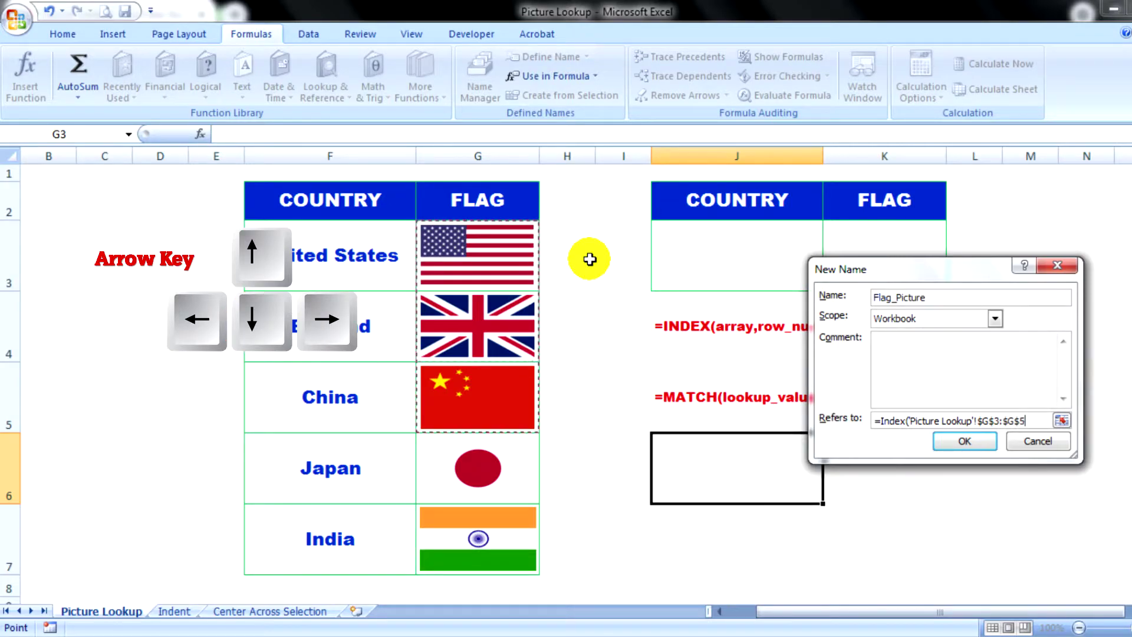
{"action": "key", "text": "shift+Down"}
{"action": "key", "text": "shift+Down"}
{"action": "key", "text": "shift+Down"}
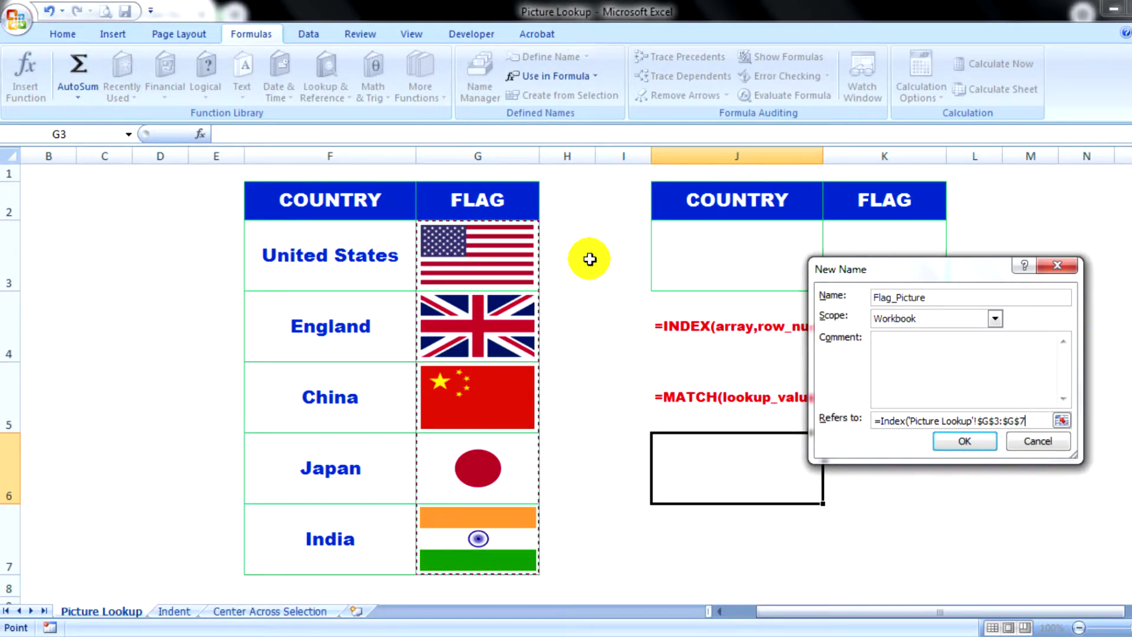
{"action": "type", "text": ","}
{"action": "type", "text": "h("}
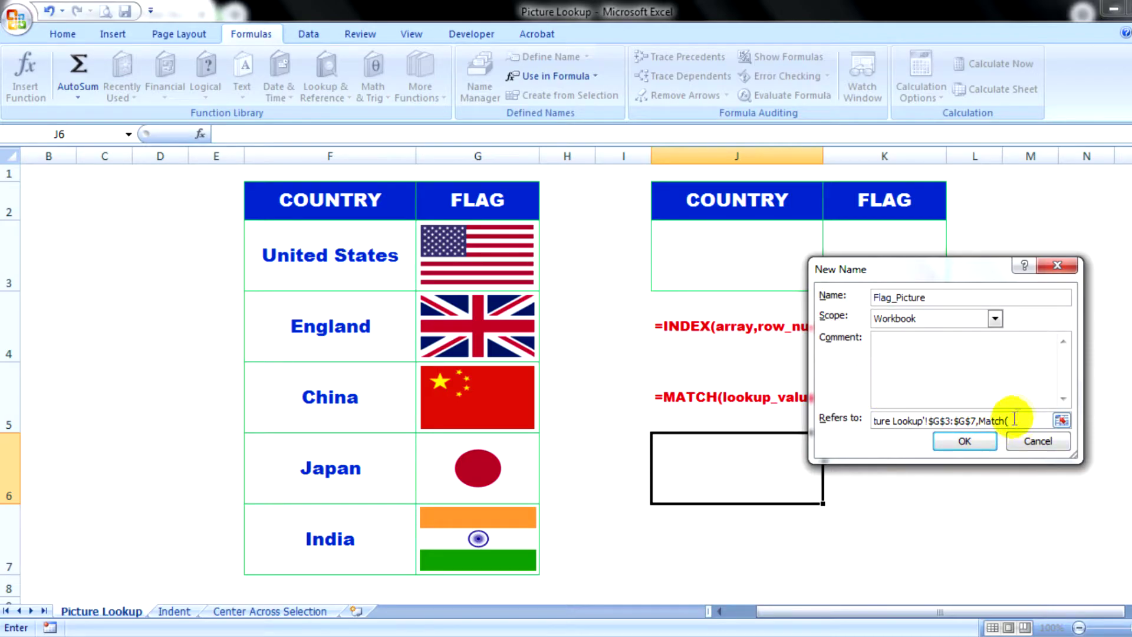
Step: Finish the formula as Match(J3, F3:F7, 0)), using J3's country and the country list
{"action": "mouse_move", "coordinate": [973, 269]}
{"action": "left_mouse_down"}
{"action": "mouse_move", "coordinate": [629, 358]}
{"action": "mouse_move", "coordinate": [368, 243]}
{"action": "left_mouse_up"}
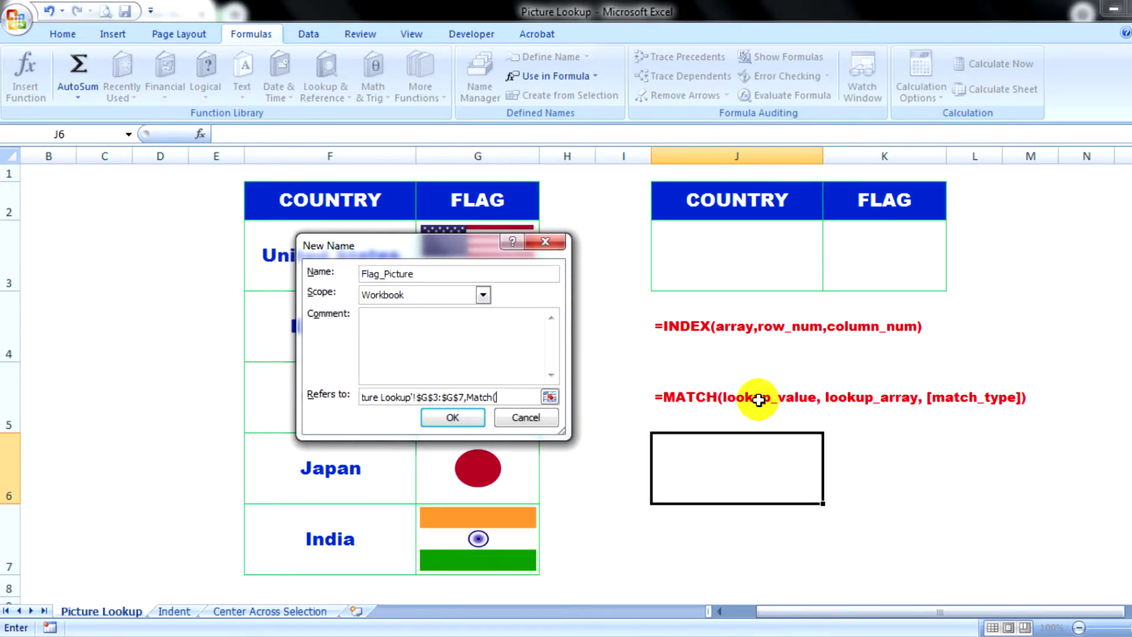
{"action": "left_click", "coordinate": [740, 254]}
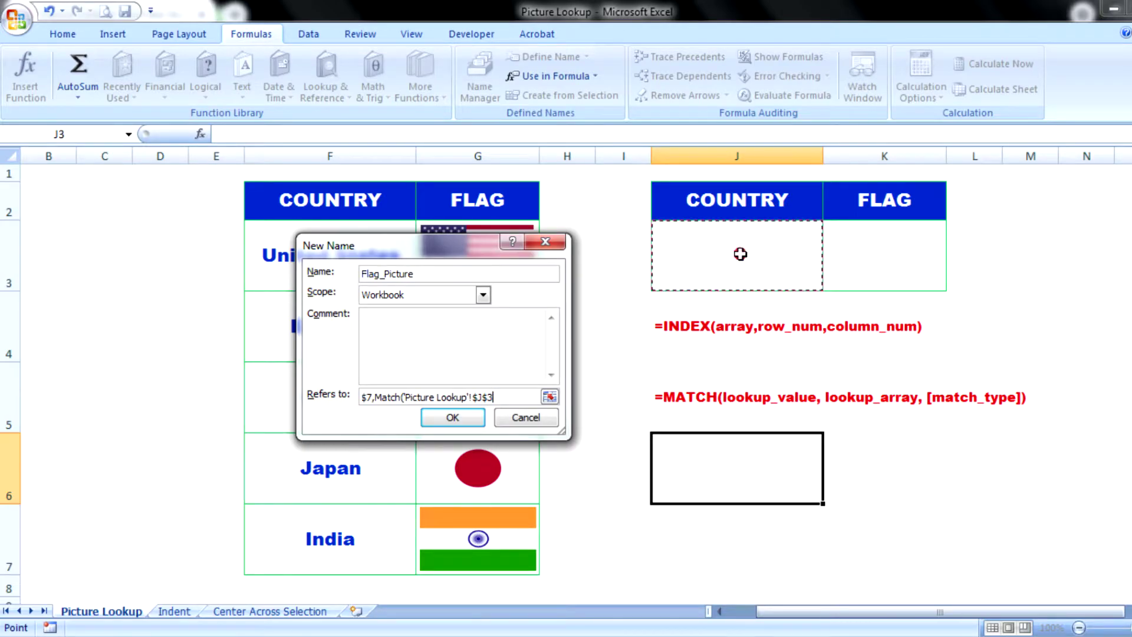
{"action": "type", "text": ","}
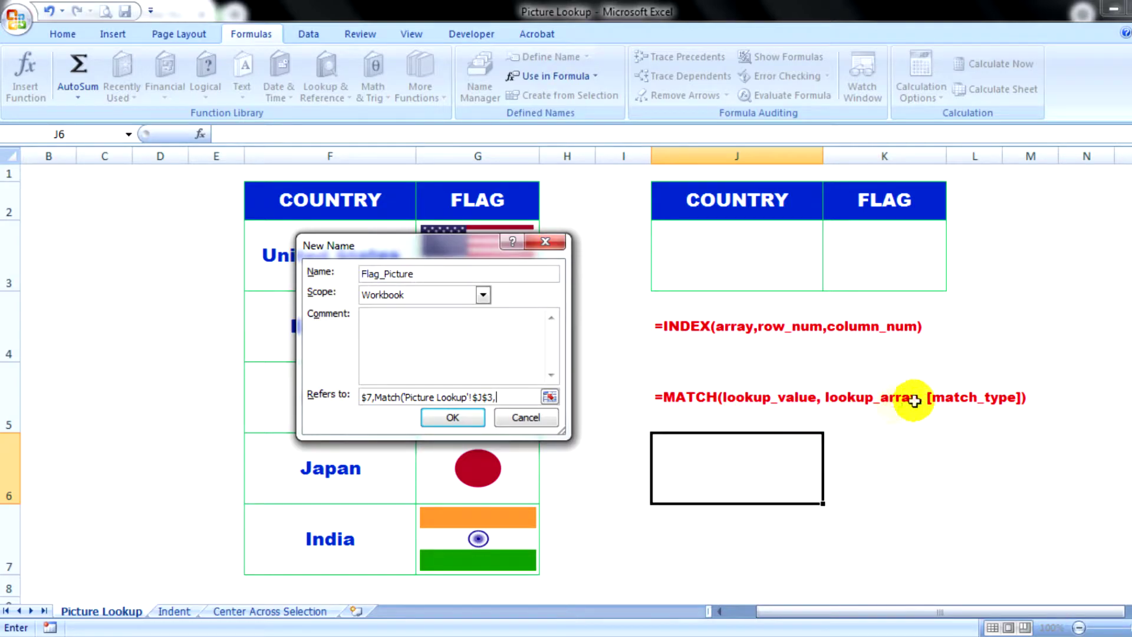
{"action": "left_click_drag", "start_coordinate": [416, 246], "coordinate": [982, 319]}
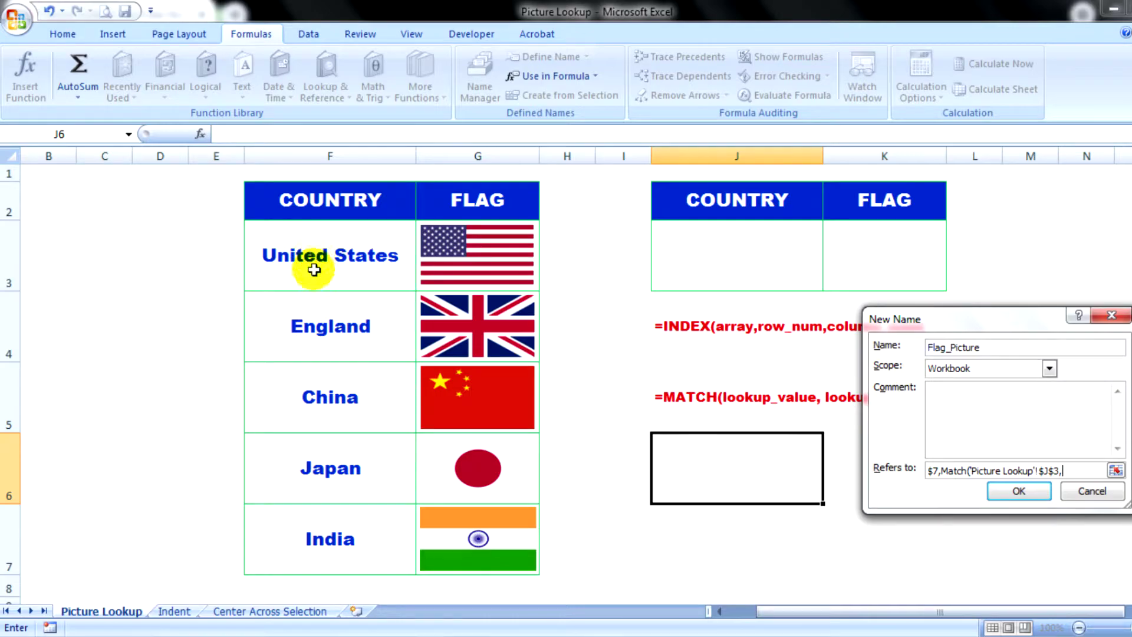
{"action": "left_click_drag", "start_coordinate": [324, 252], "coordinate": [324, 538]}
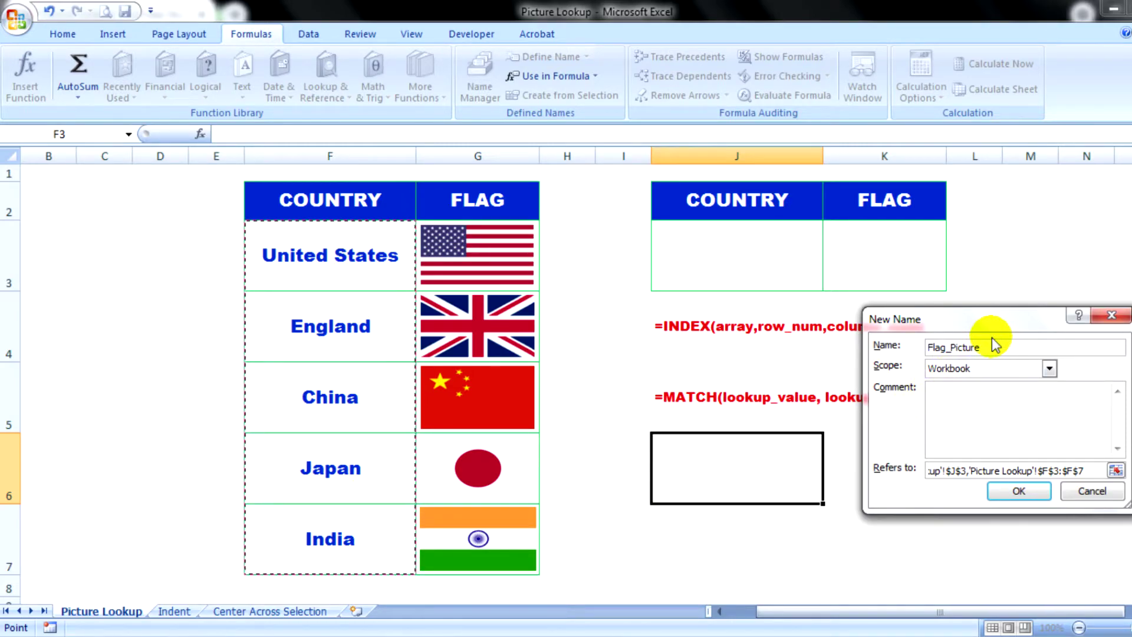
{"action": "type", "text": ",0"}
{"action": "left_click_drag", "start_coordinate": [997, 319], "coordinate": [578, 278]}
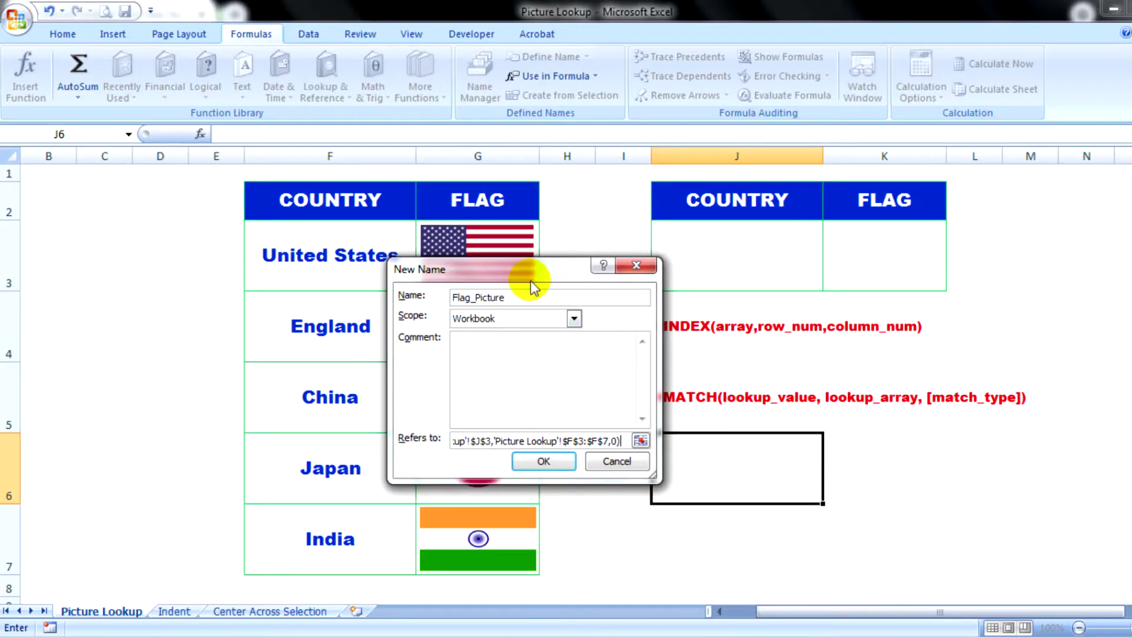
{"action": "left_click_drag", "start_coordinate": [531, 270], "coordinate": [548, 271]}
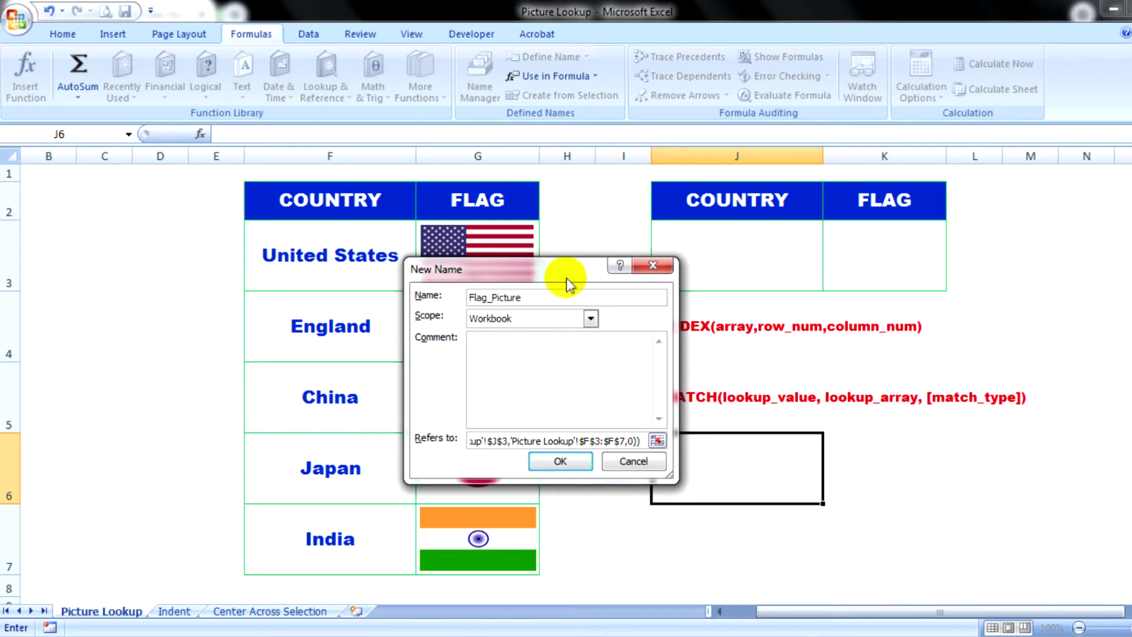
{"action": "left_click_drag", "start_coordinate": [566, 272], "coordinate": [504, 284]}
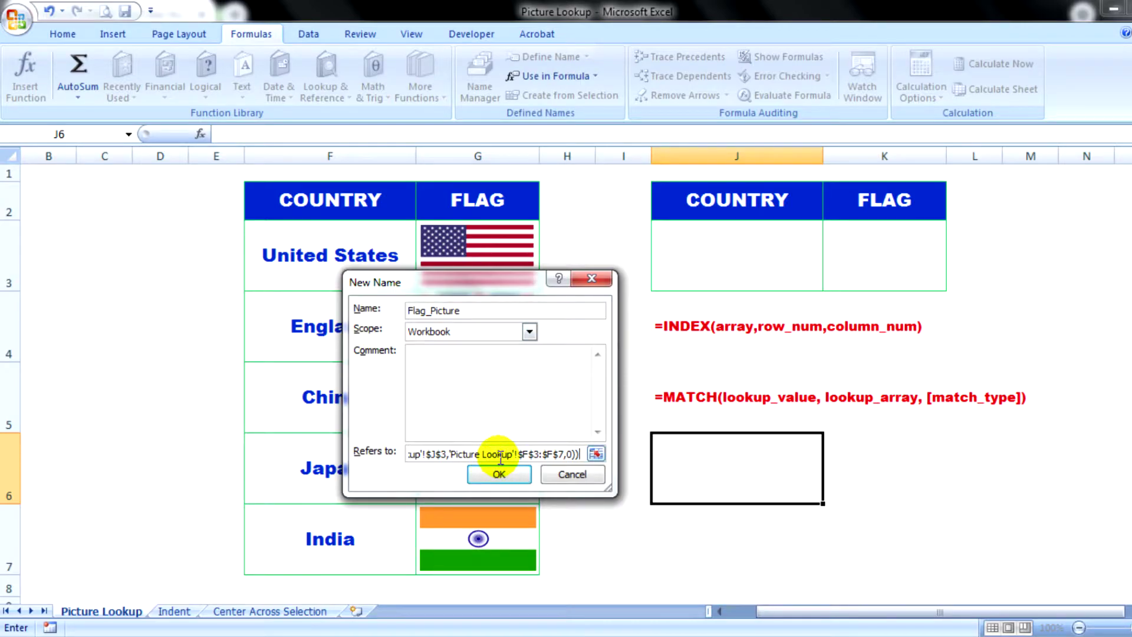
{"action": "left_click", "coordinate": [530, 332]}
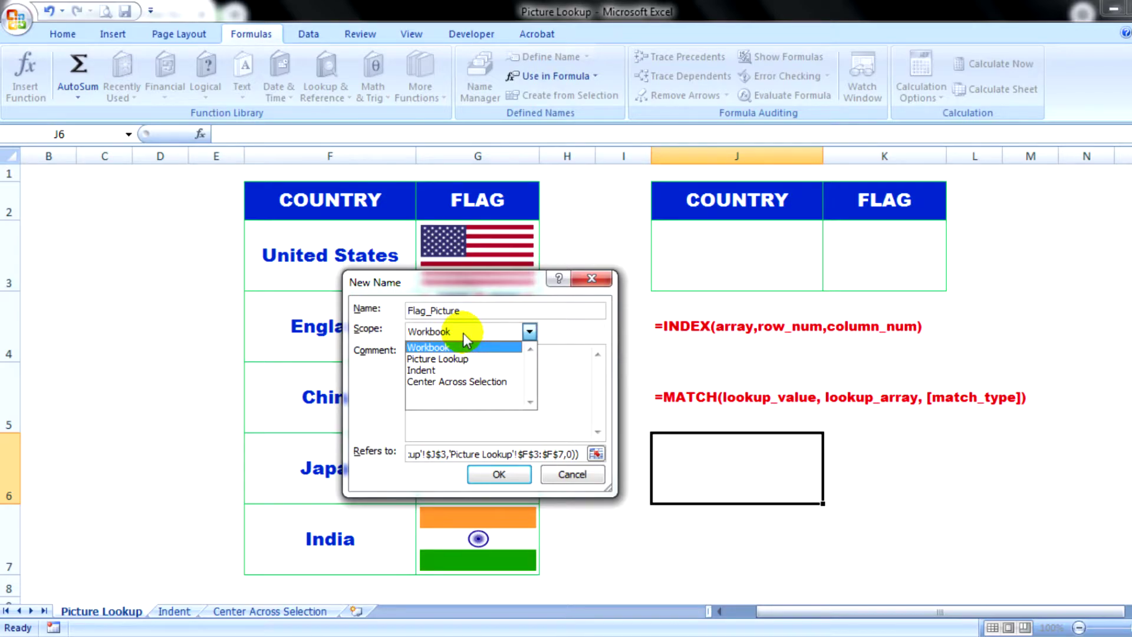
Step: Keep Workbook scope and save the Flag_Picture name
{"action": "left_click", "coordinate": [464, 333]}
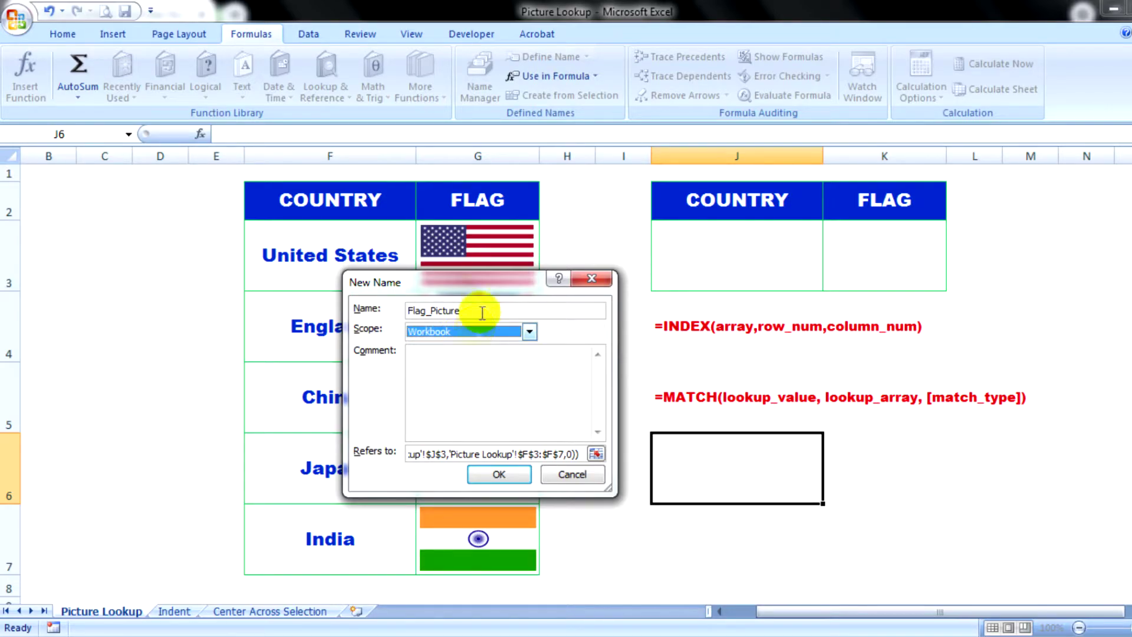
{"action": "left_click", "coordinate": [499, 474]}
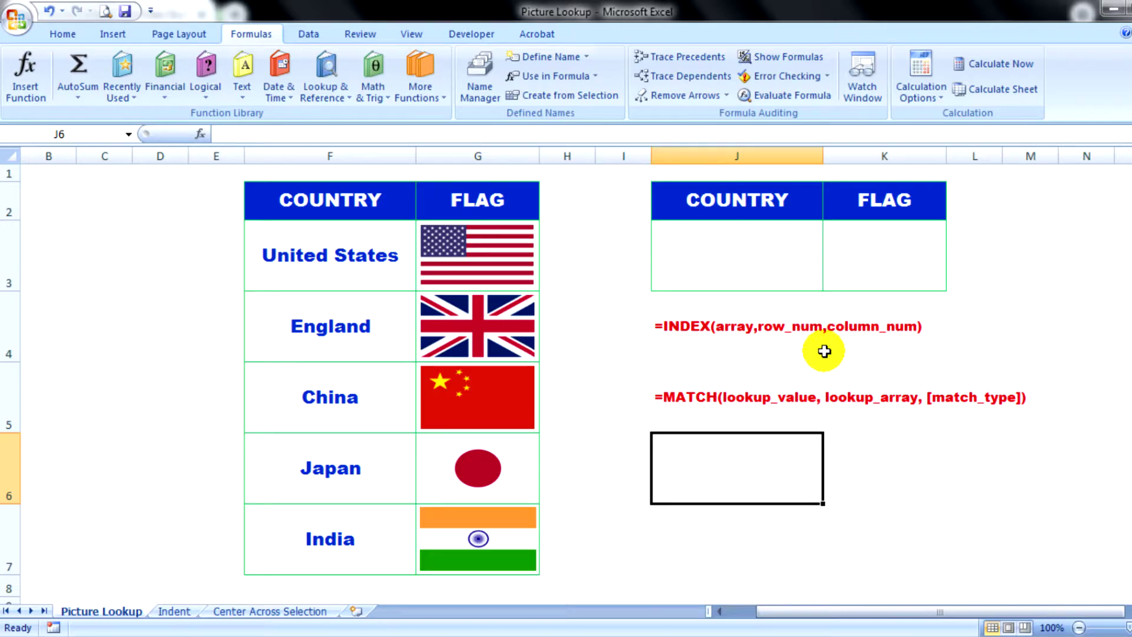
Step: Copy cell G3 holding the United States flag, then select K3
{"action": "left_click", "coordinate": [1007, 317]}
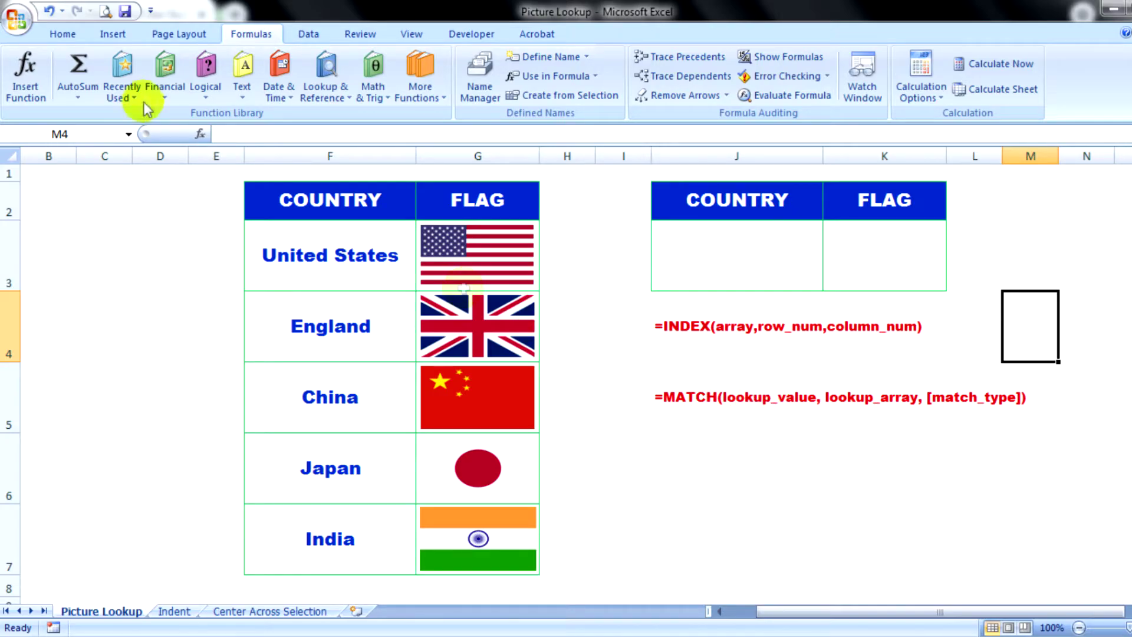
{"action": "left_click", "coordinate": [62, 34]}
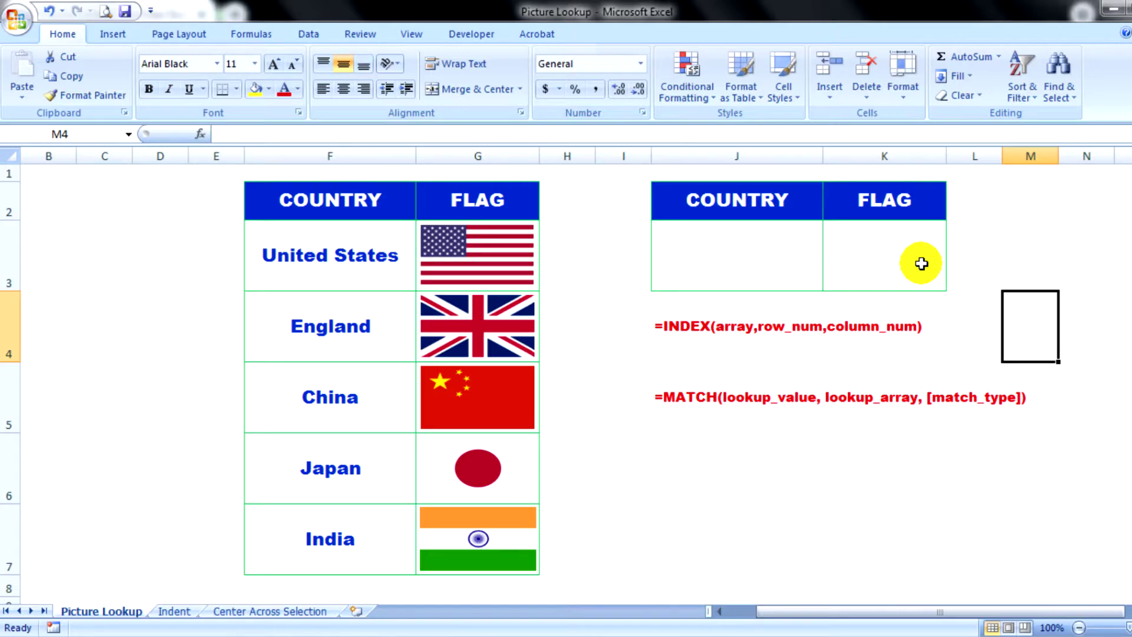
{"action": "left_click", "coordinate": [589, 246]}
{"action": "left_click", "coordinate": [477, 259]}
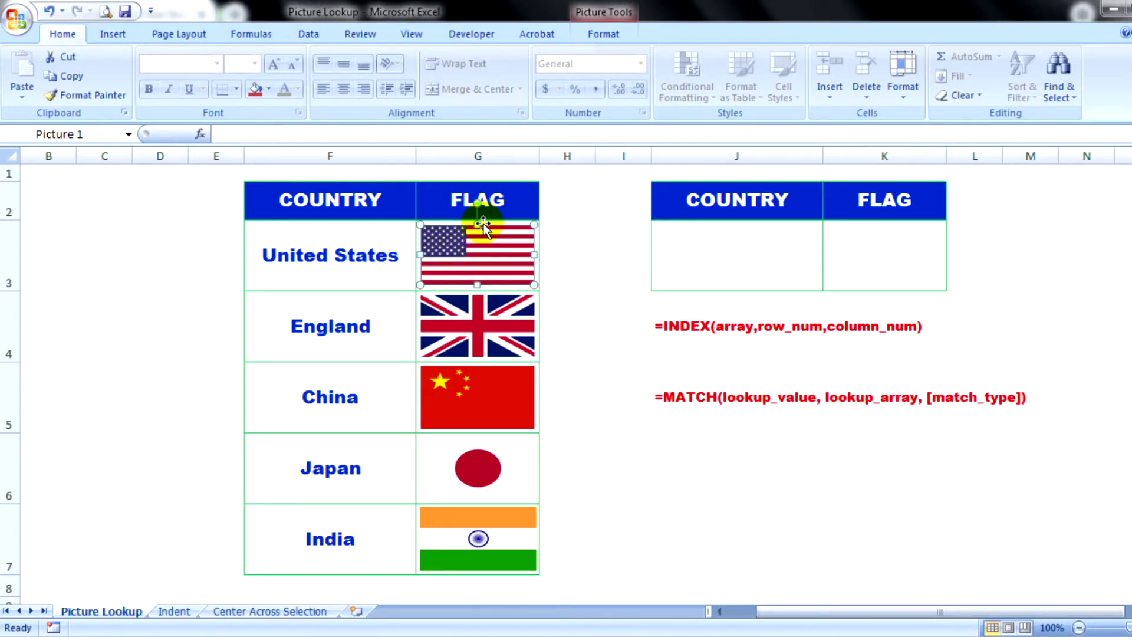
{"action": "left_click", "coordinate": [568, 255]}
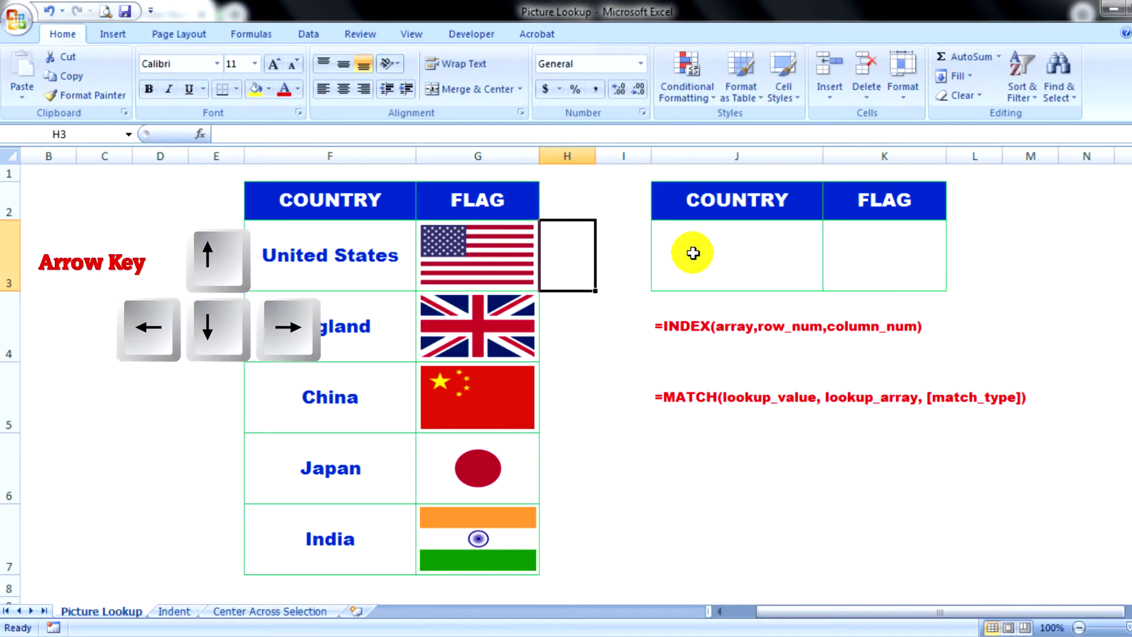
{"action": "key", "text": "Left"}
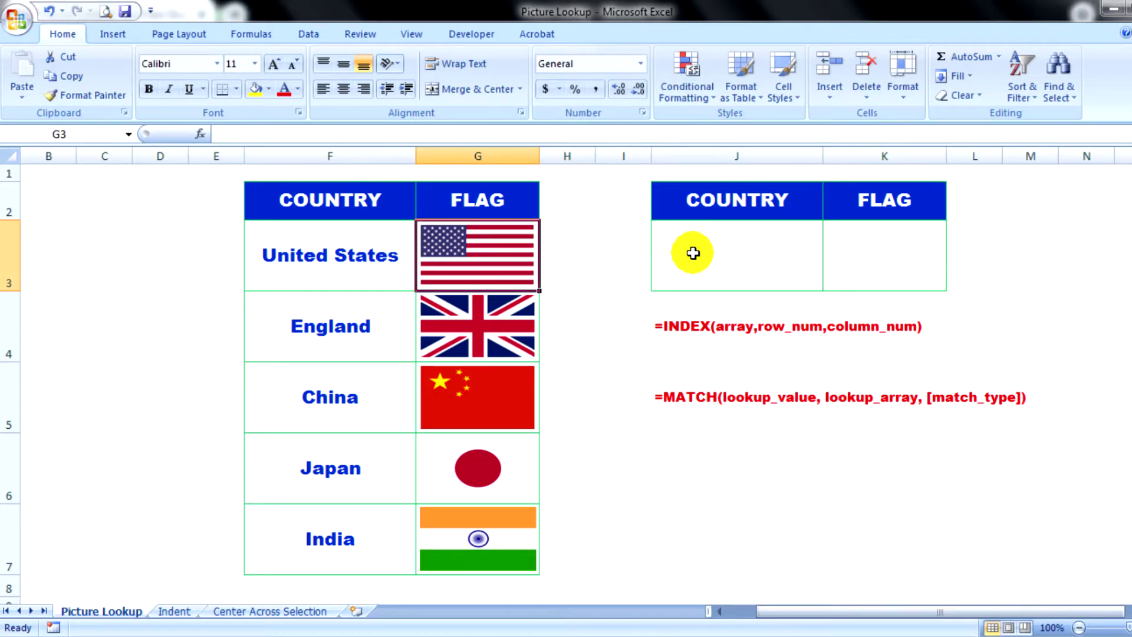
{"action": "key", "text": "ctrl+c"}
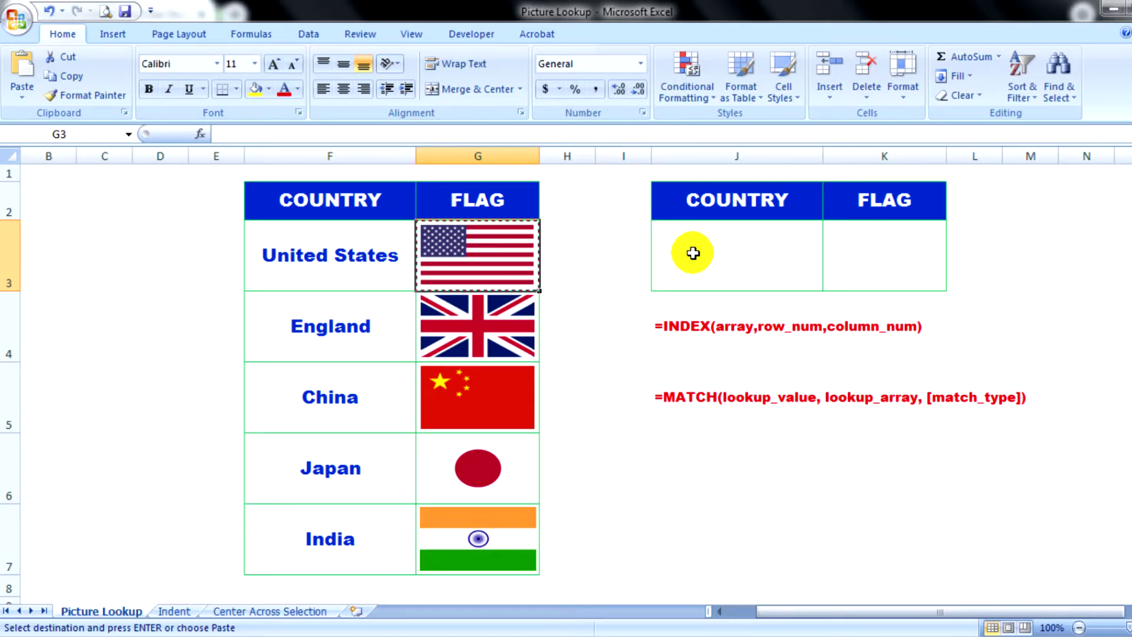
{"action": "left_click", "coordinate": [891, 260]}
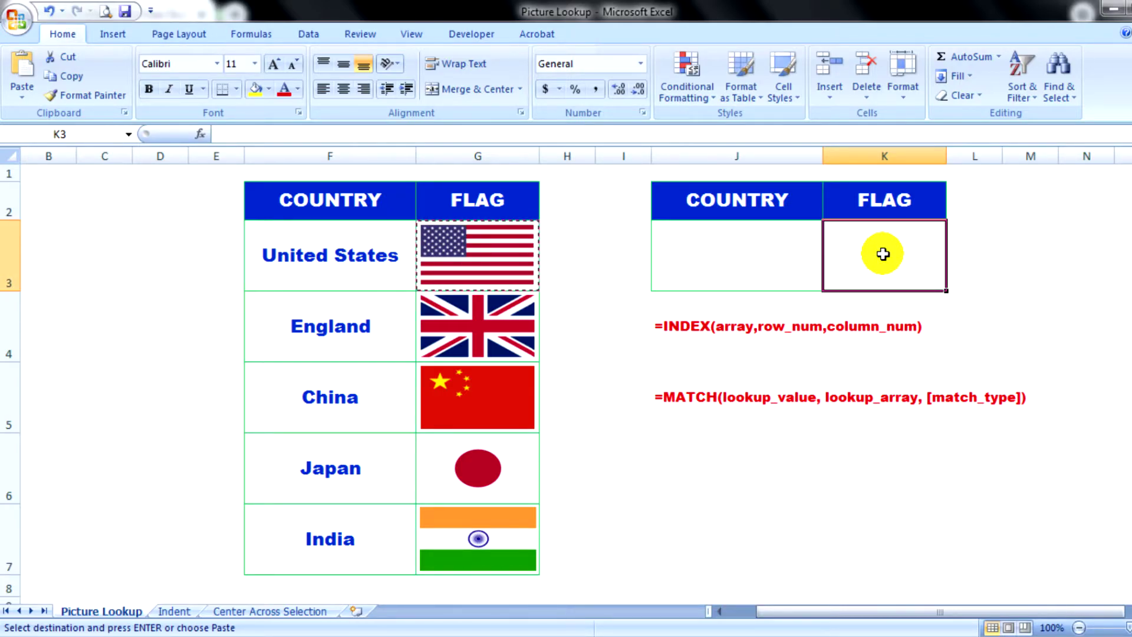
{"action": "right_click", "coordinate": [883, 254]}
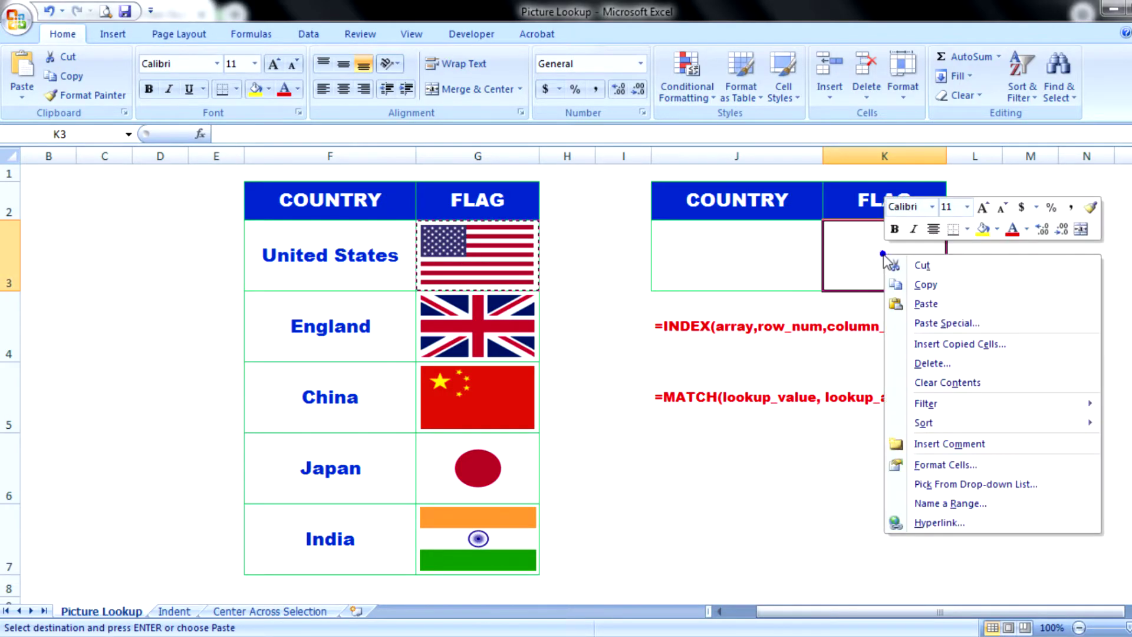
{"action": "left_click", "coordinate": [953, 327]}
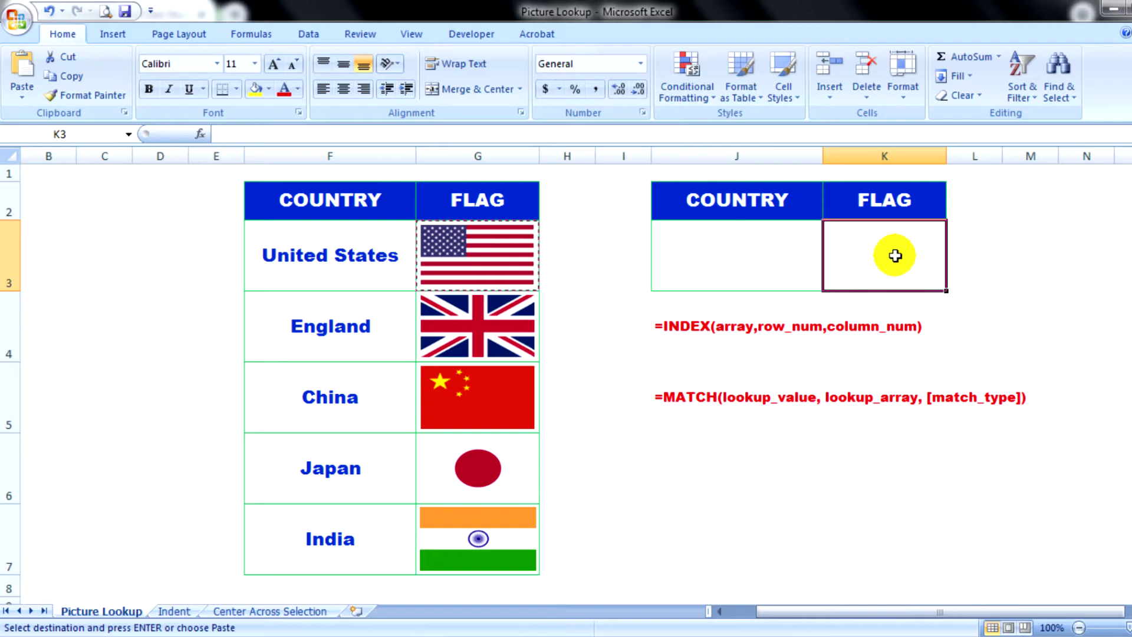
Step: Paste G3 into K3 as a linked picture and end copy mode
{"action": "left_click", "coordinate": [22, 93]}
{"action": "mouse_move", "coordinate": [56, 273]}
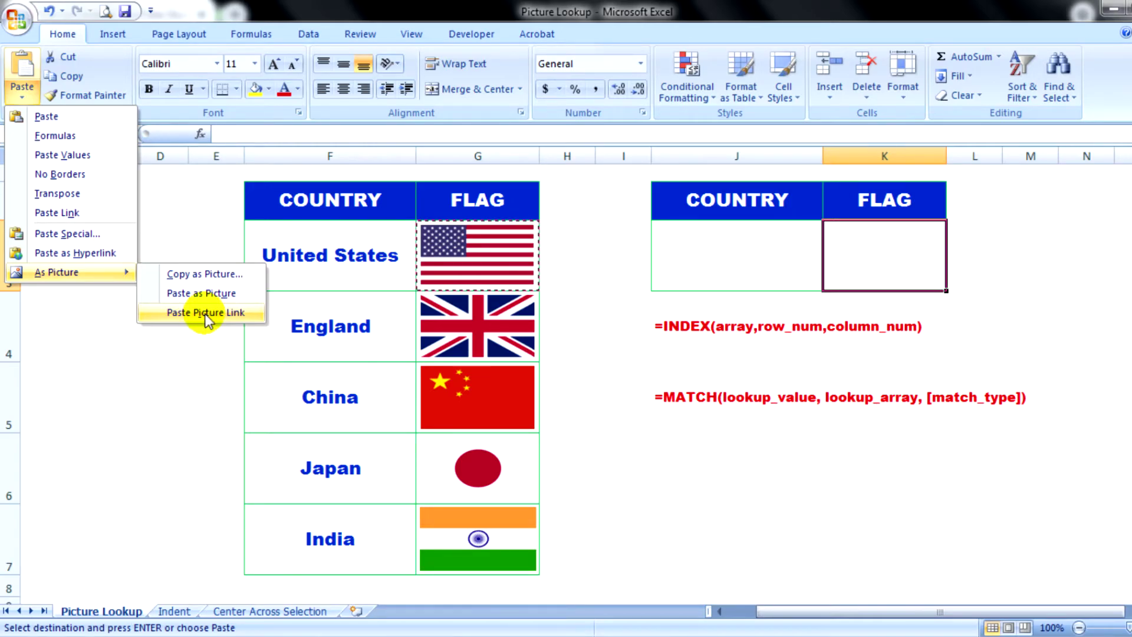
{"action": "left_click", "coordinate": [205, 312]}
{"action": "left_click", "coordinate": [1060, 338]}
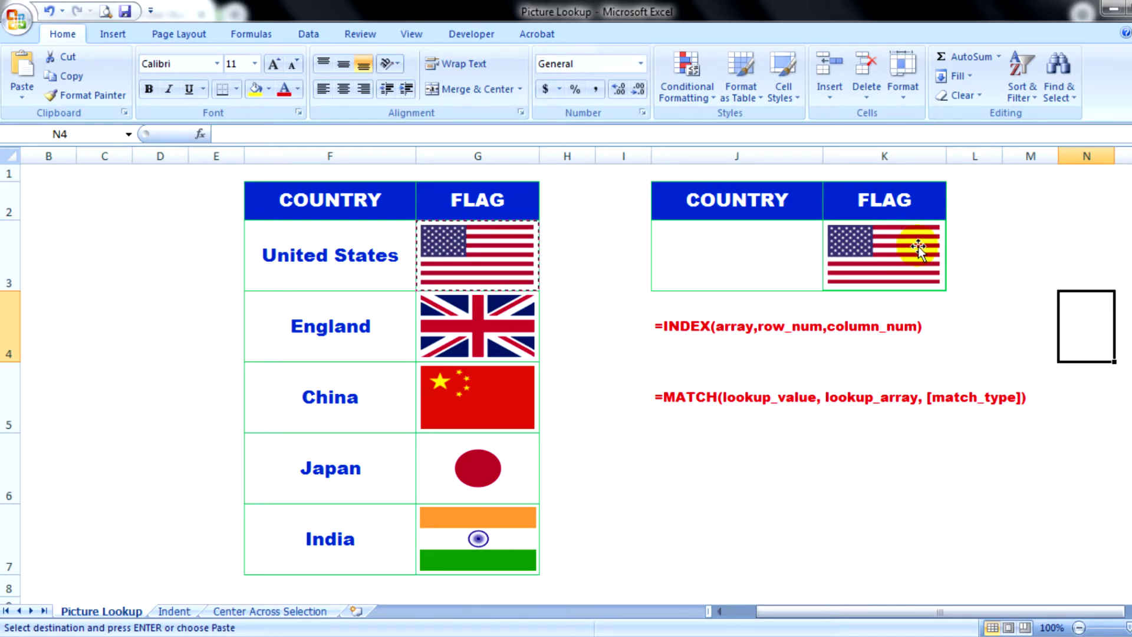
{"action": "key", "text": "Escape"}
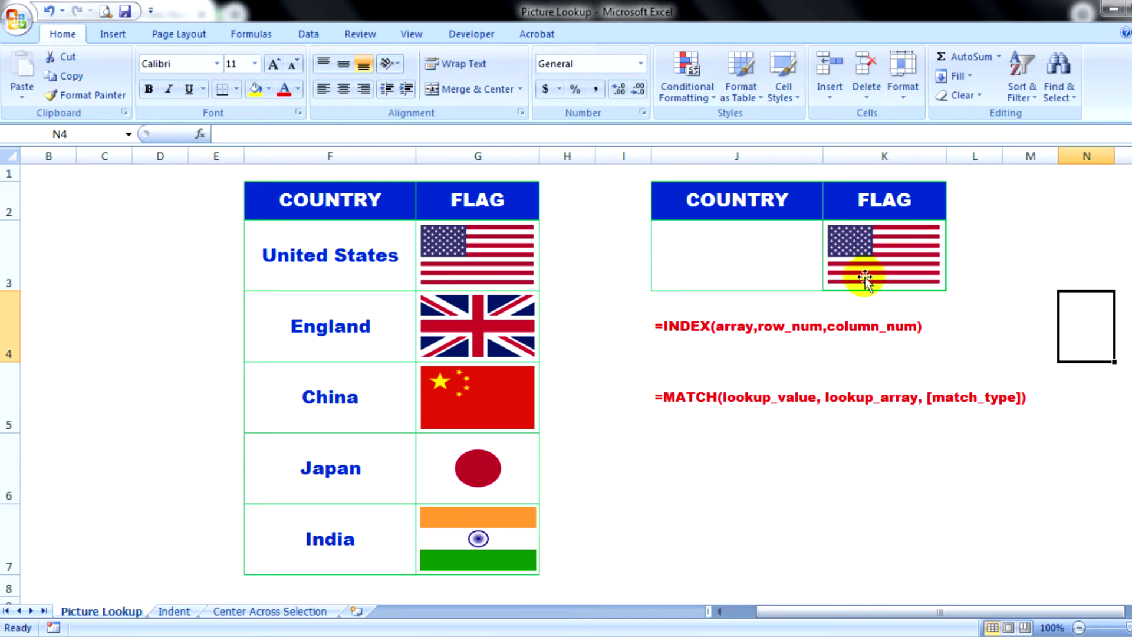
Step: Enter England in J3, then click a few empty cells to the right
{"action": "left_click", "coordinate": [714, 260]}
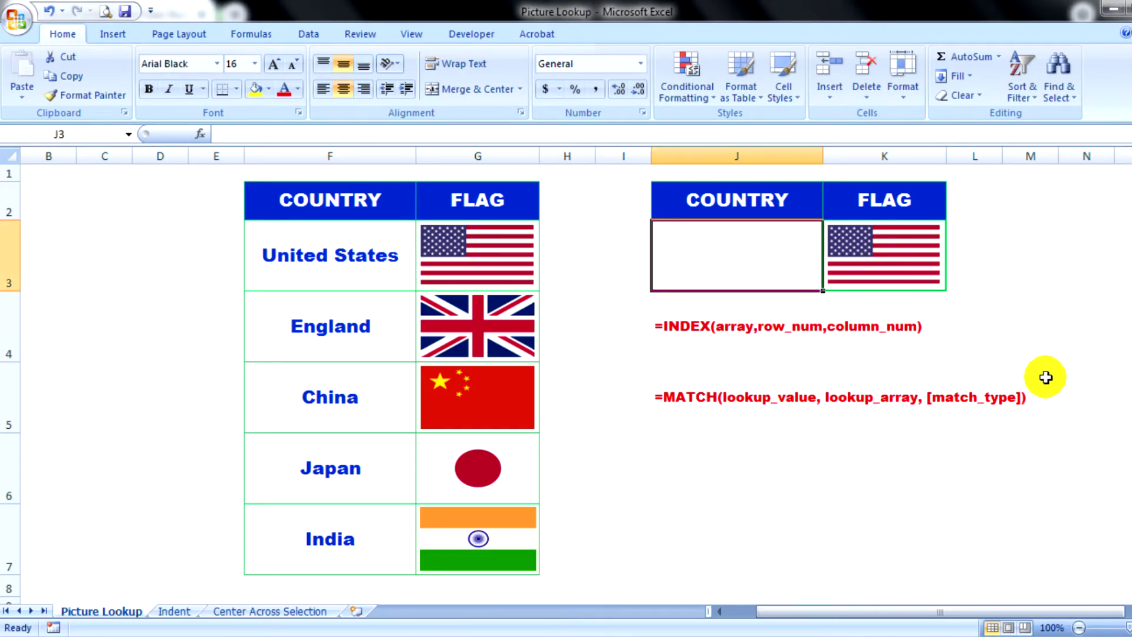
{"action": "type", "text": "Eng"}
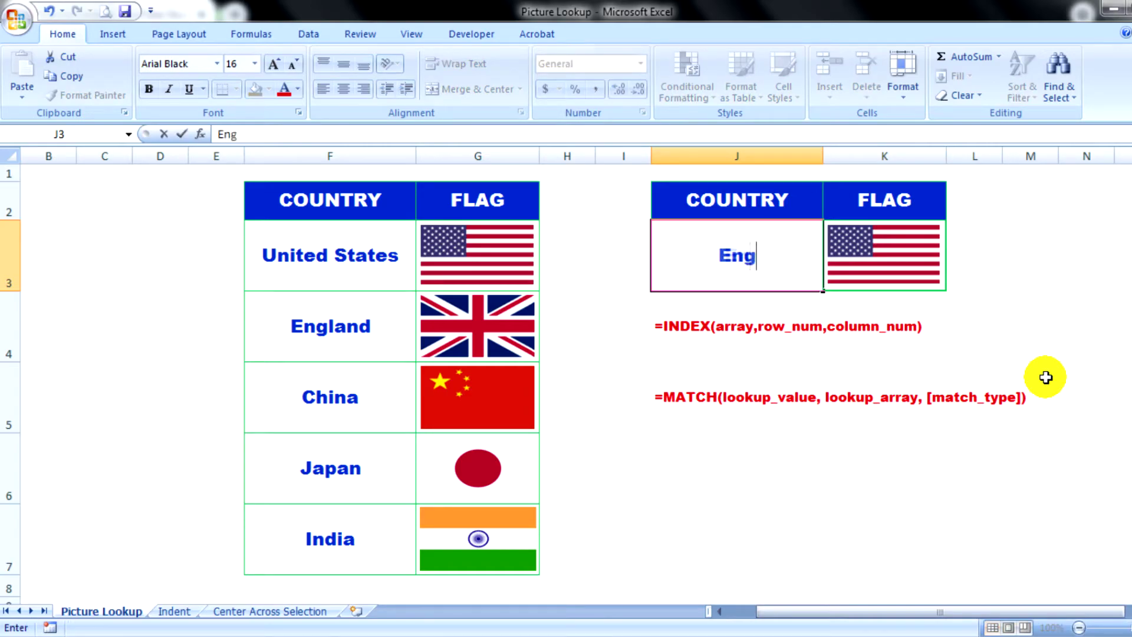
{"action": "type", "text": "land"}
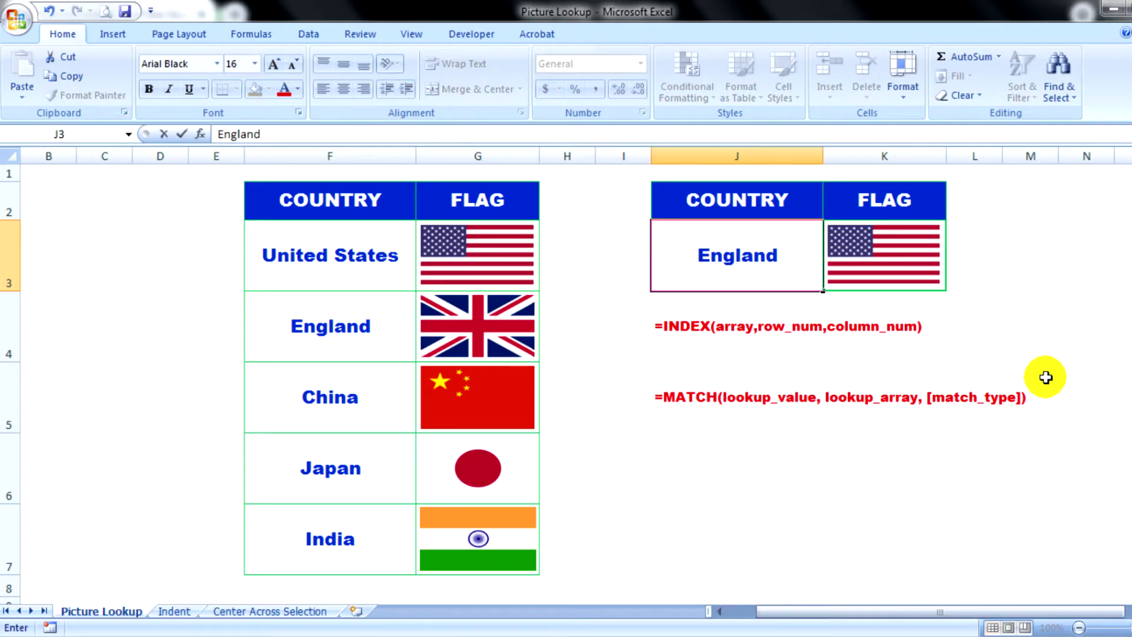
{"action": "key", "text": "Return"}
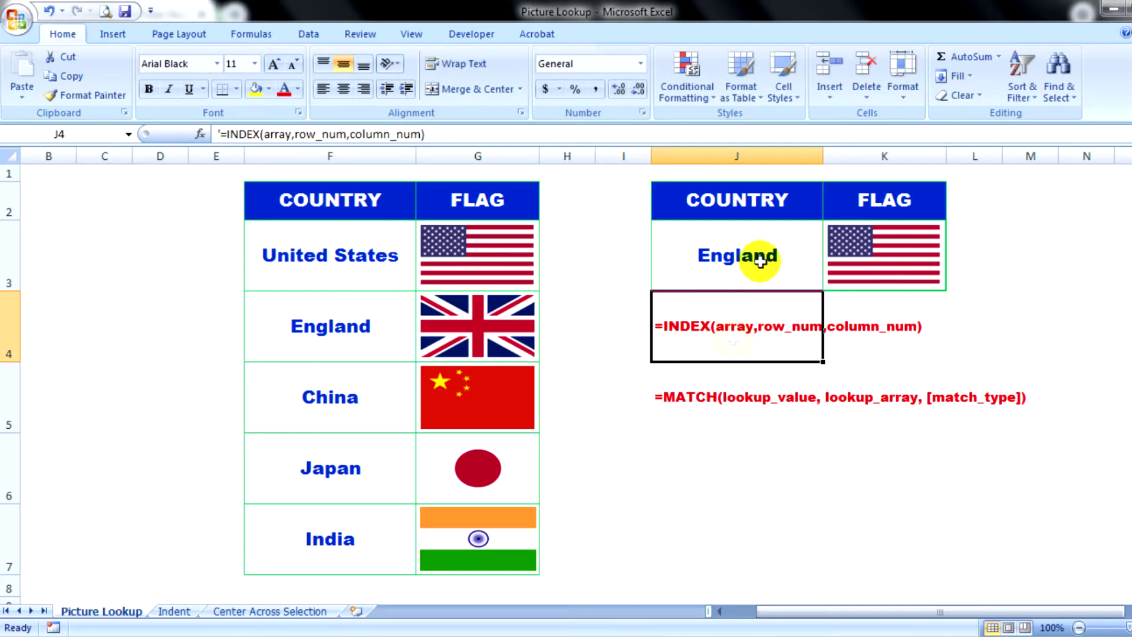
{"action": "left_click", "coordinate": [733, 253]}
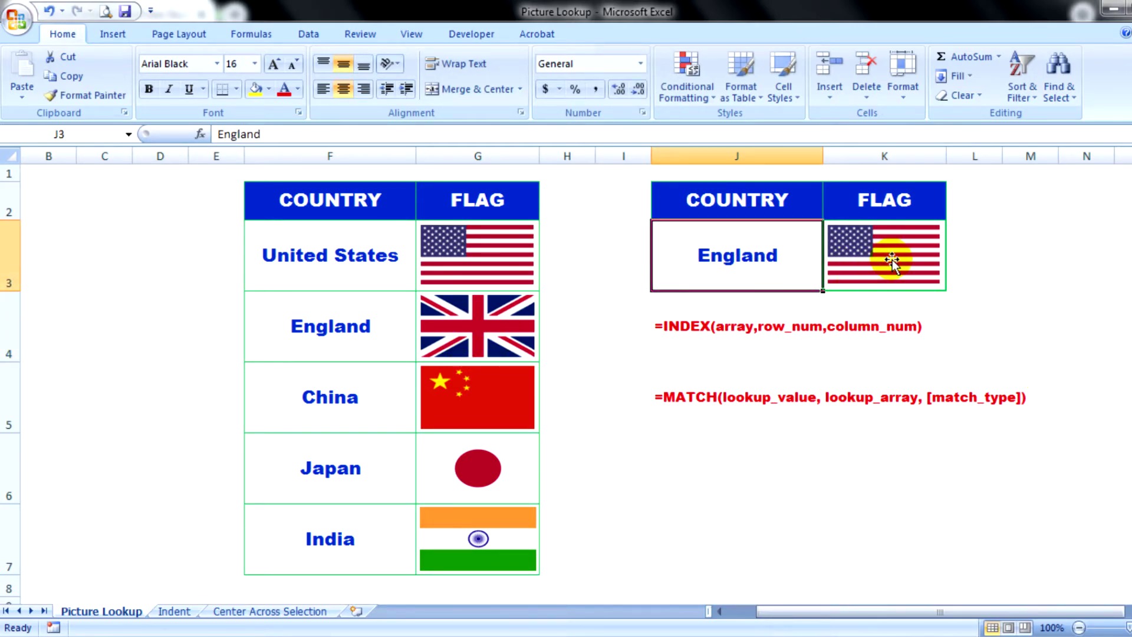
{"action": "left_click", "coordinate": [1024, 268]}
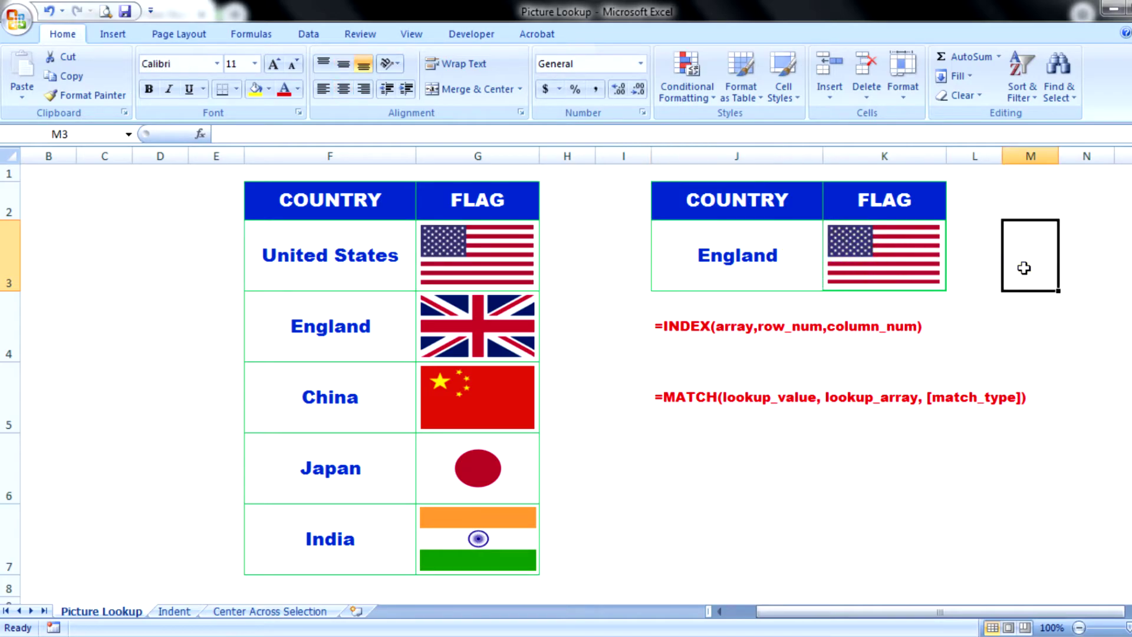
{"action": "left_click", "coordinate": [978, 291]}
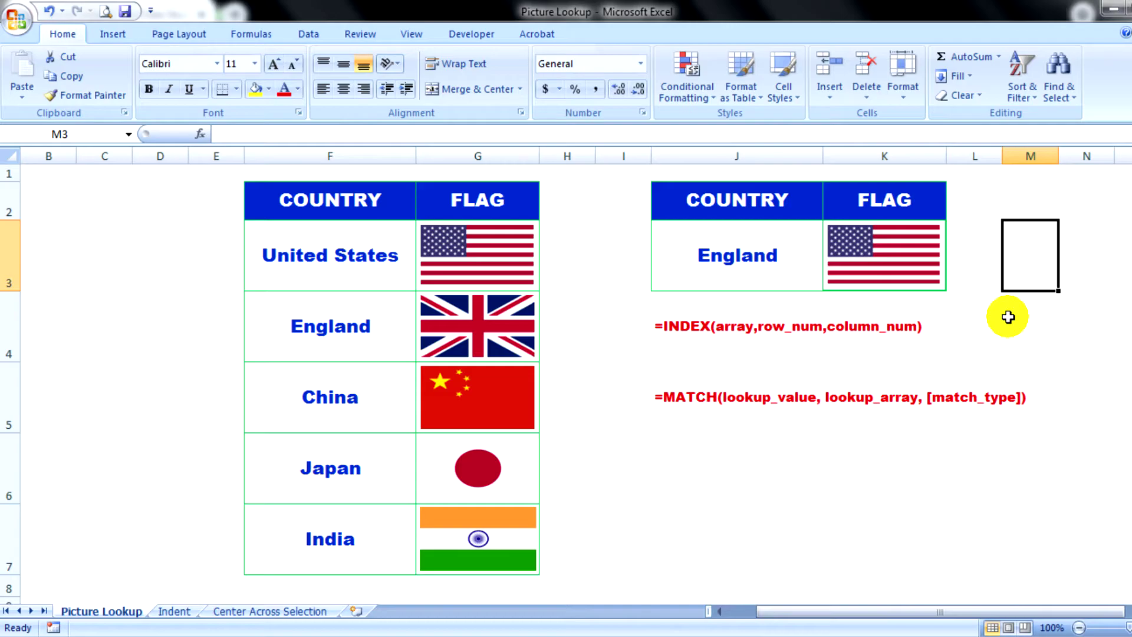
{"action": "left_click", "coordinate": [1029, 316]}
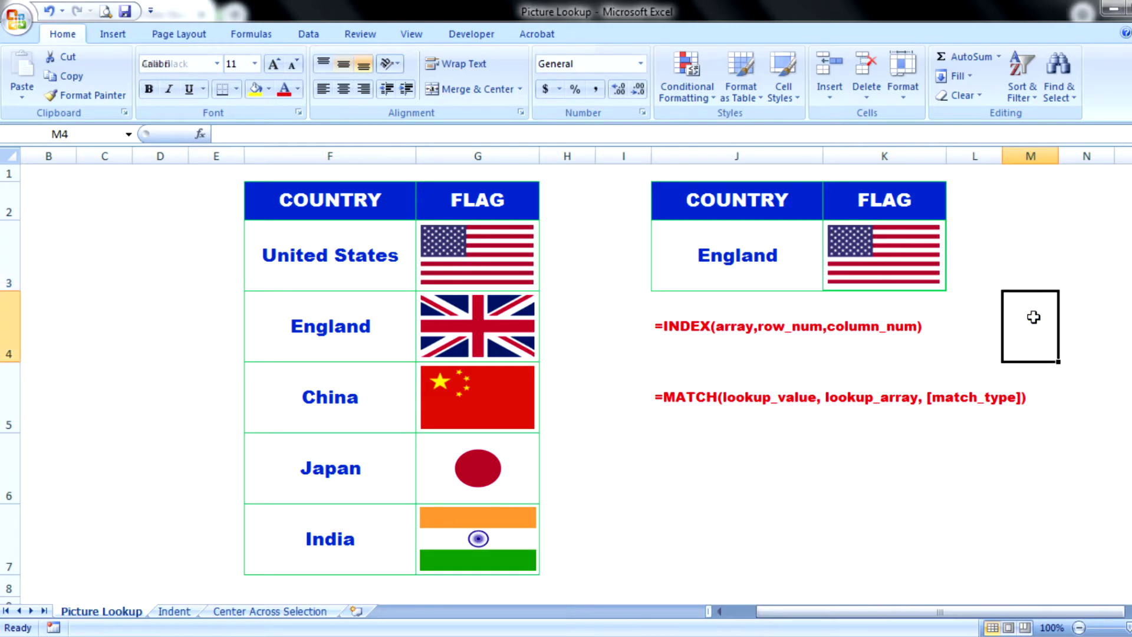
{"action": "left_click", "coordinate": [1026, 254]}
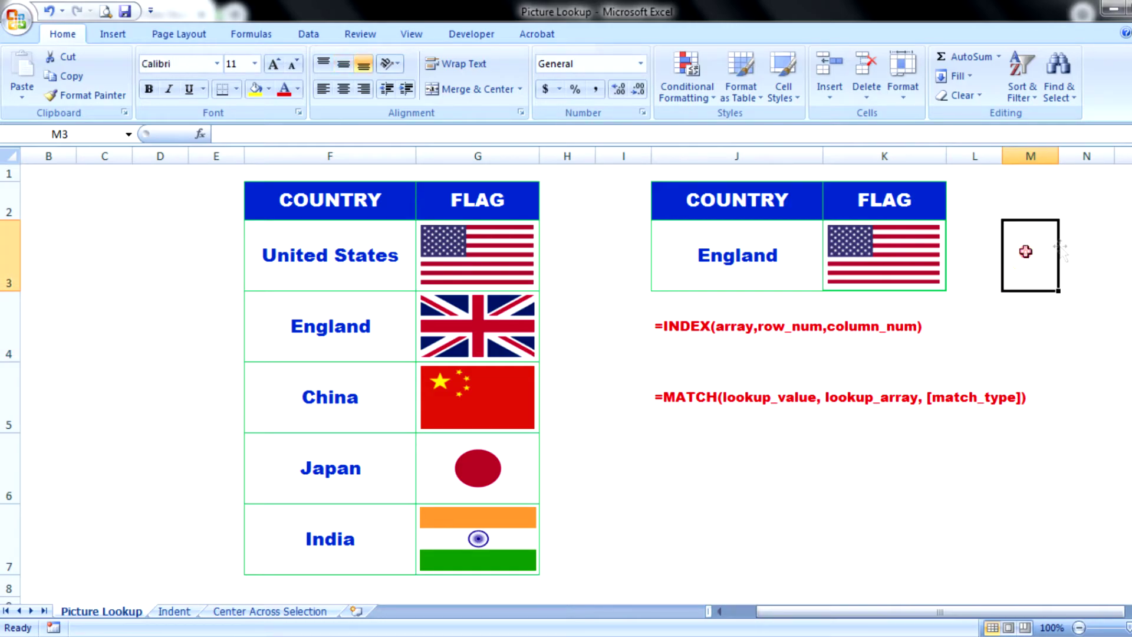
Step: Select the linked flag picture in K3 to reveal its =$G$3 link, then deselect it
{"action": "left_click", "coordinate": [887, 256]}
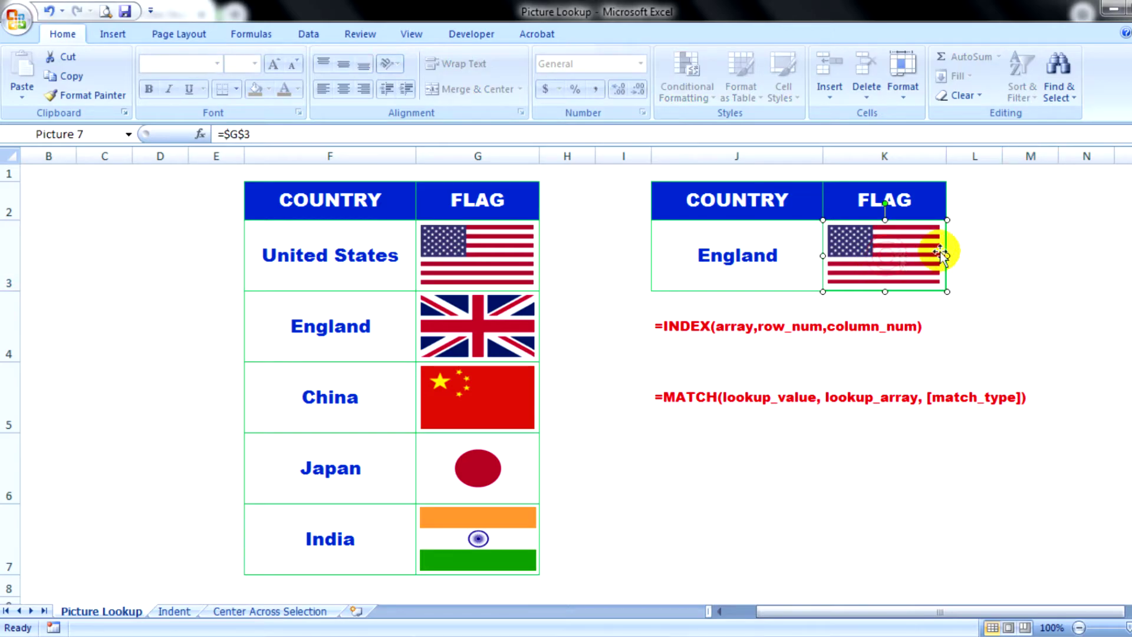
{"action": "left_click", "coordinate": [999, 256]}
{"action": "left_click", "coordinate": [876, 251]}
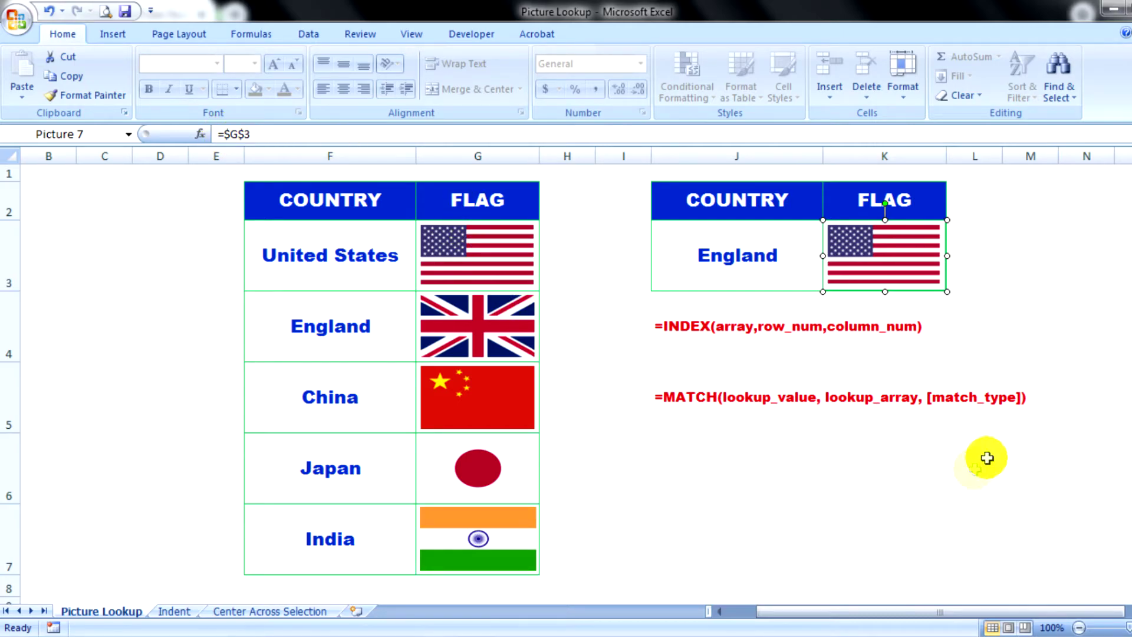
{"action": "left_click", "coordinate": [990, 456]}
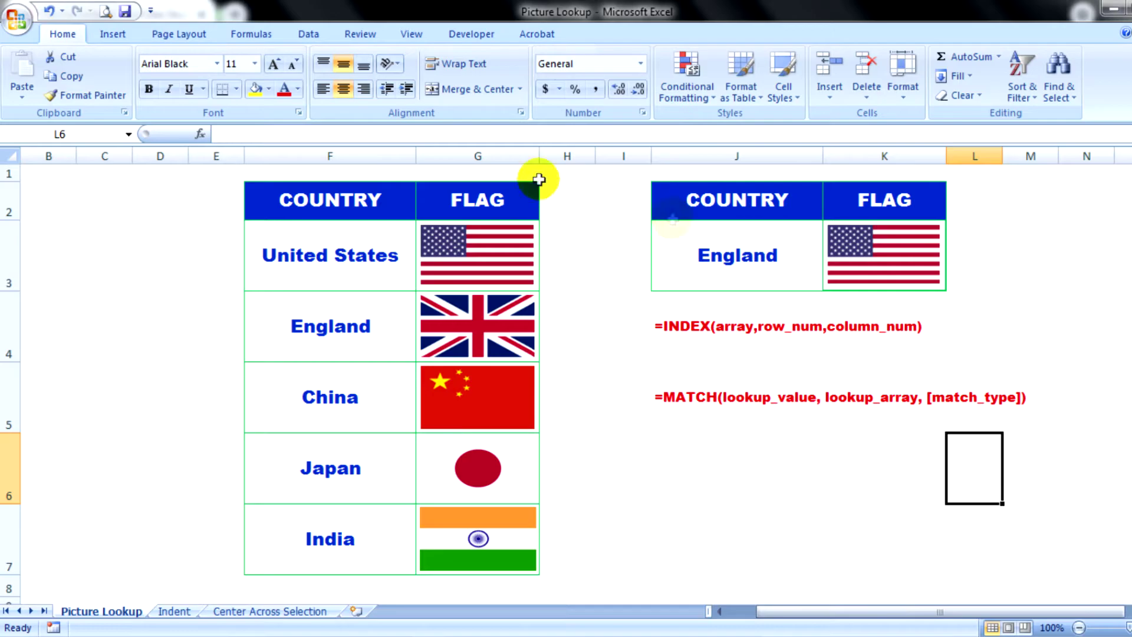
Step: Check Flag_Picture's INDEX/MATCH formula in Name Manager, then select the K3 flag picture
{"action": "left_click", "coordinate": [252, 35]}
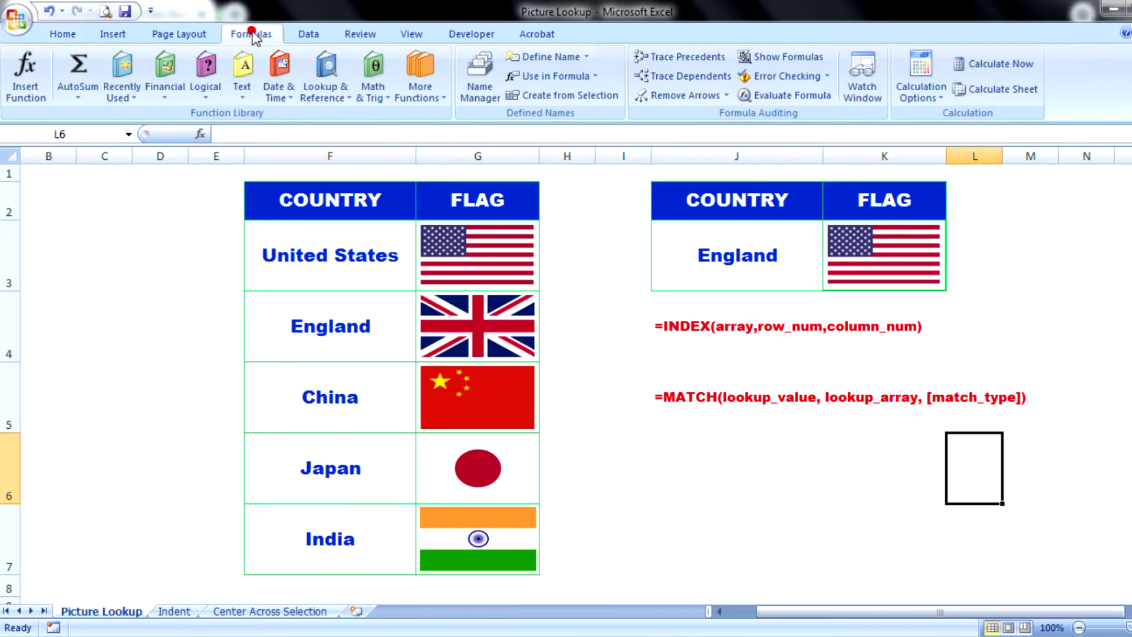
{"action": "left_click", "coordinate": [480, 77]}
{"action": "left_click", "coordinate": [301, 277]}
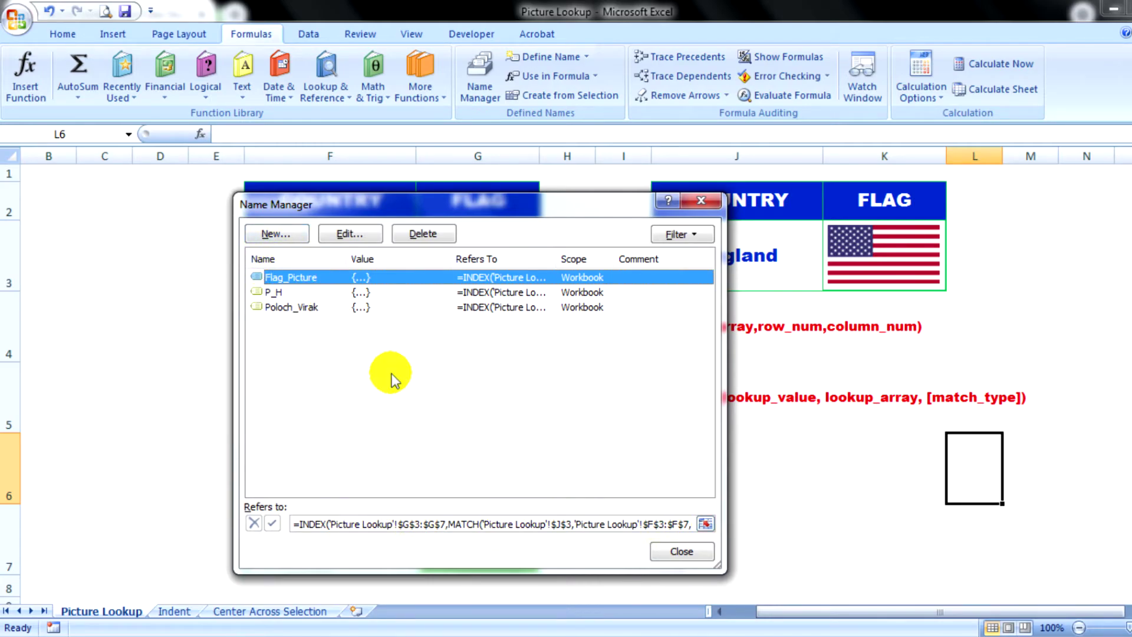
{"action": "left_click", "coordinate": [681, 552]}
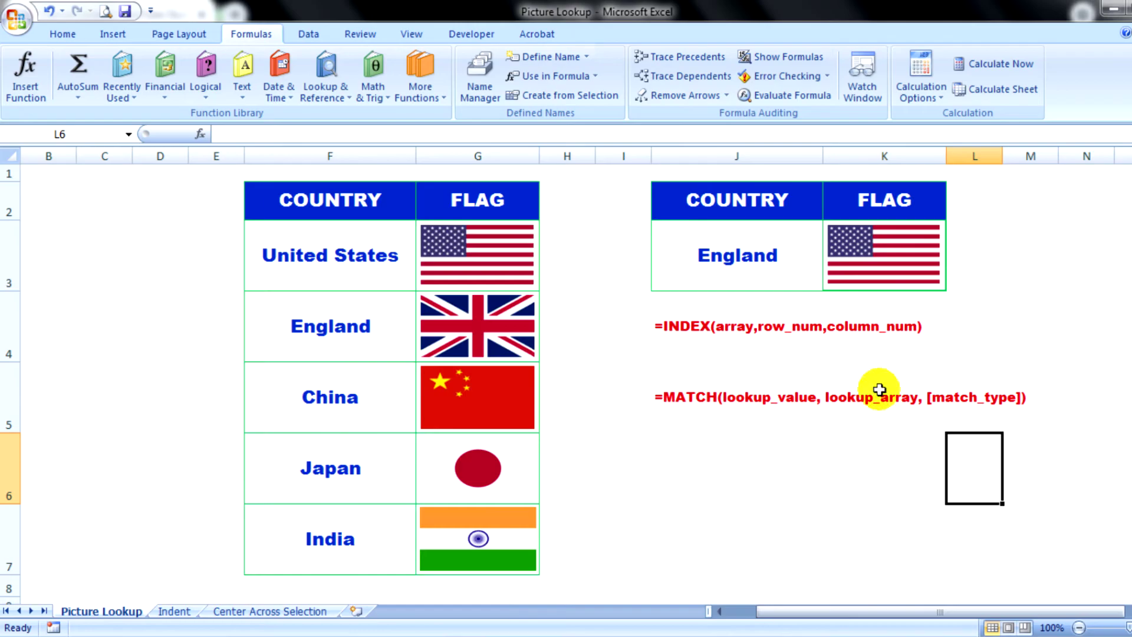
{"action": "left_click", "coordinate": [883, 257]}
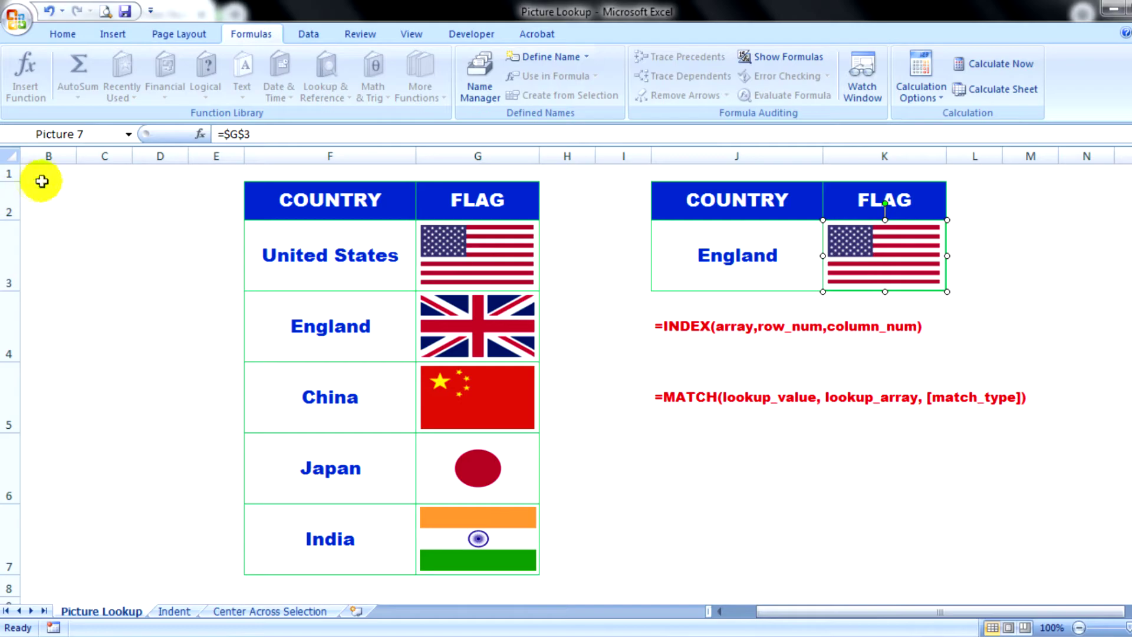
Step: Relink the K3 picture from =$G$3 to =Flag_Picture so it shows England's flag
{"action": "double_click", "coordinate": [269, 135]}
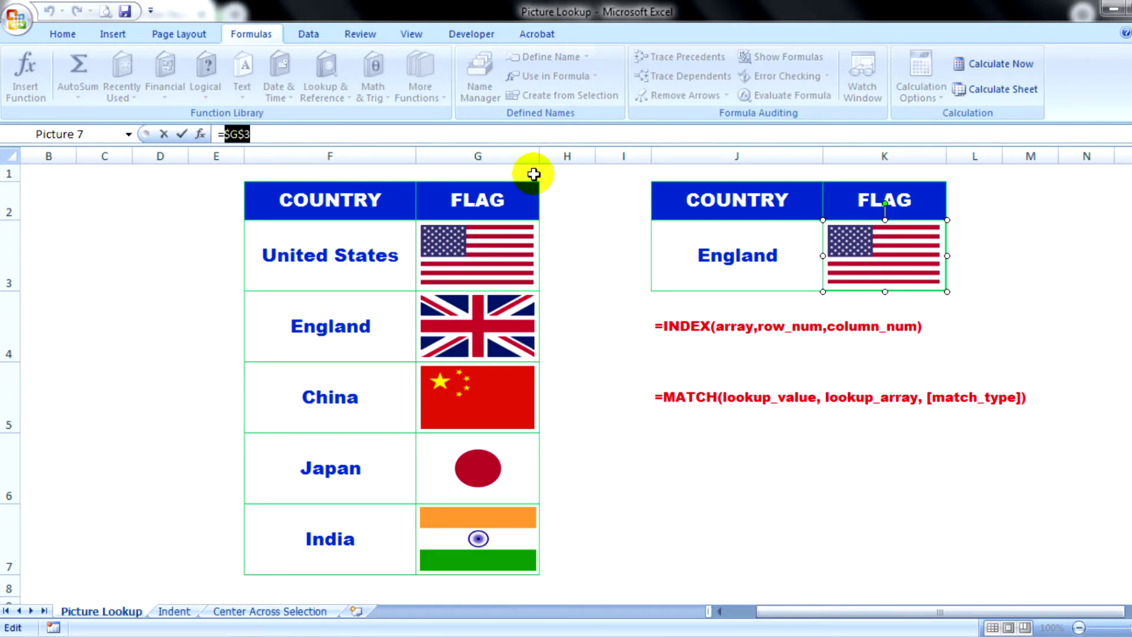
{"action": "type", "text": "Fl"}
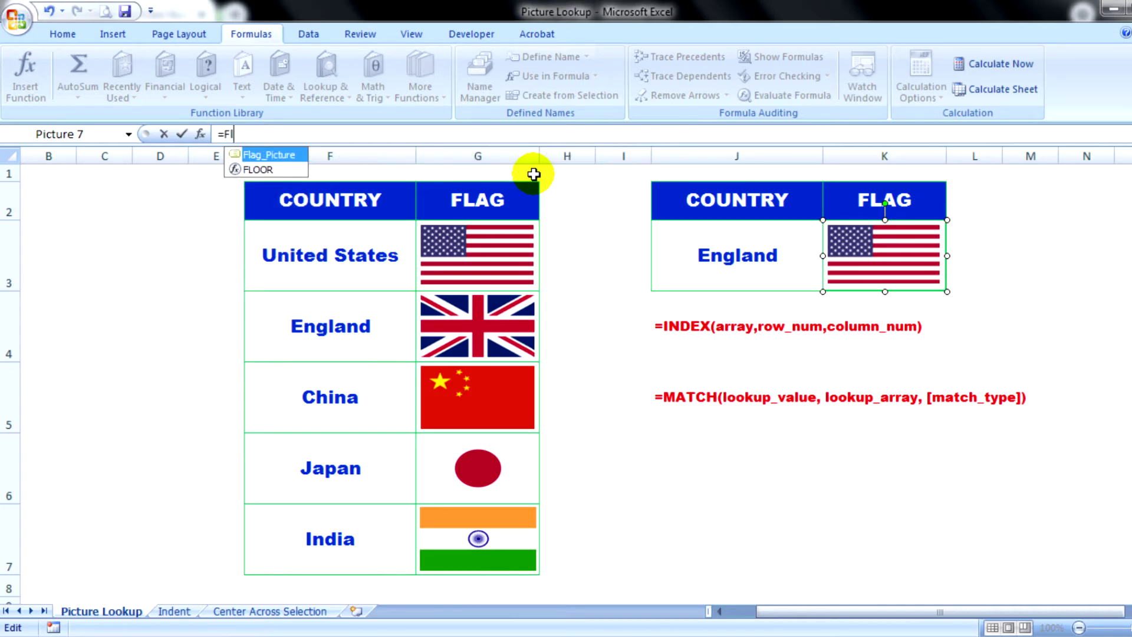
{"action": "type", "text": "a"}
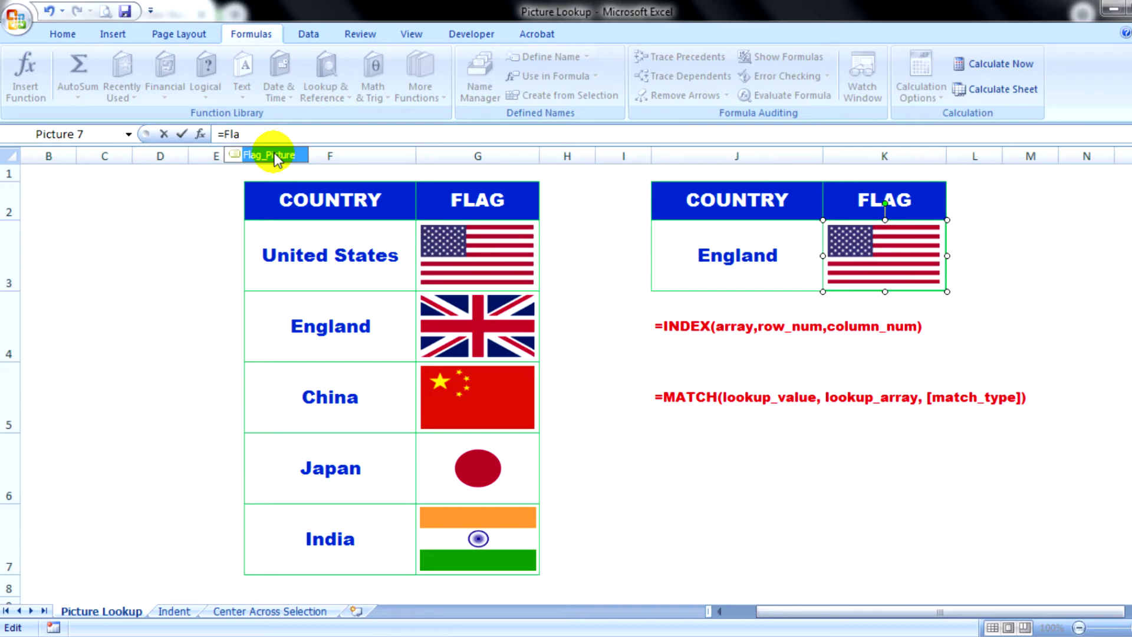
{"action": "left_click", "coordinate": [274, 155]}
{"action": "double_click", "coordinate": [274, 156]}
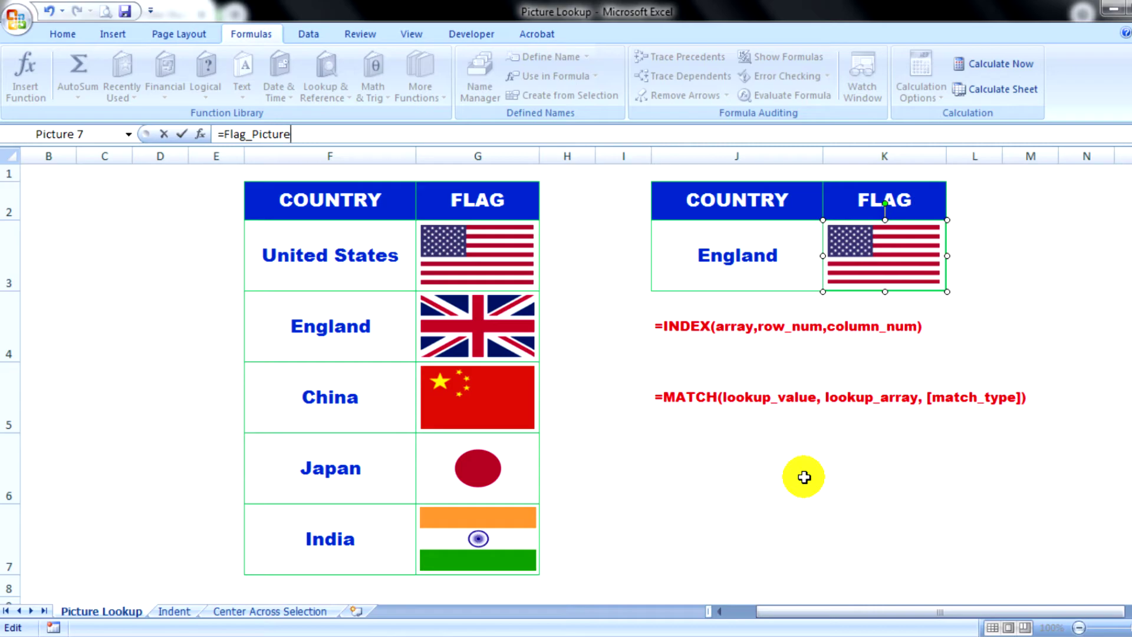
{"action": "key", "text": "Return"}
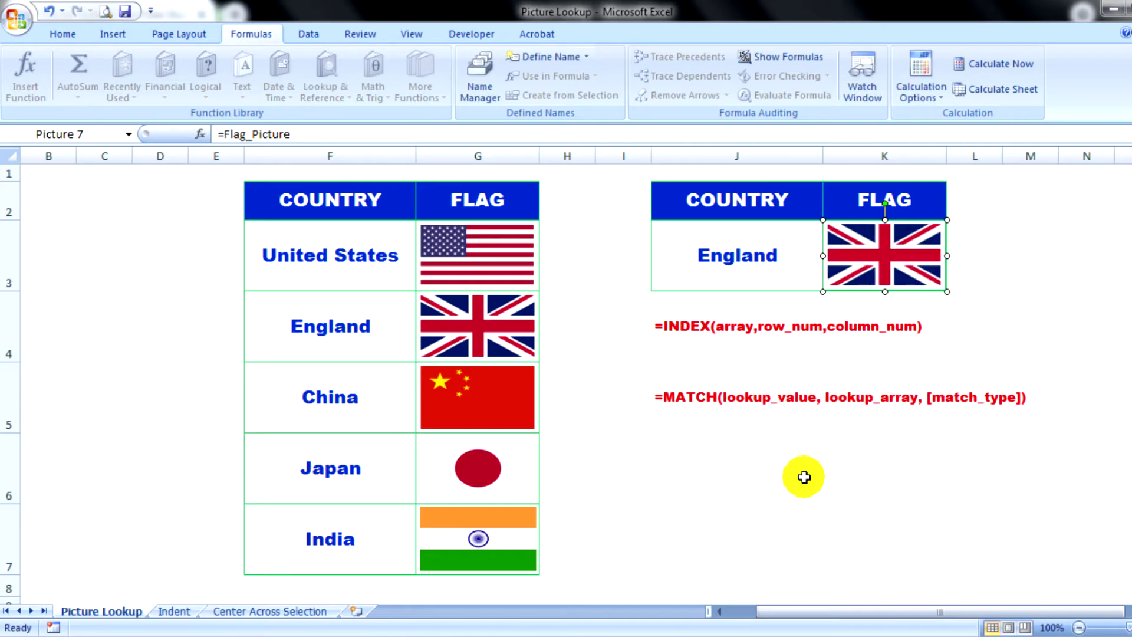
{"action": "left_click", "coordinate": [1003, 332]}
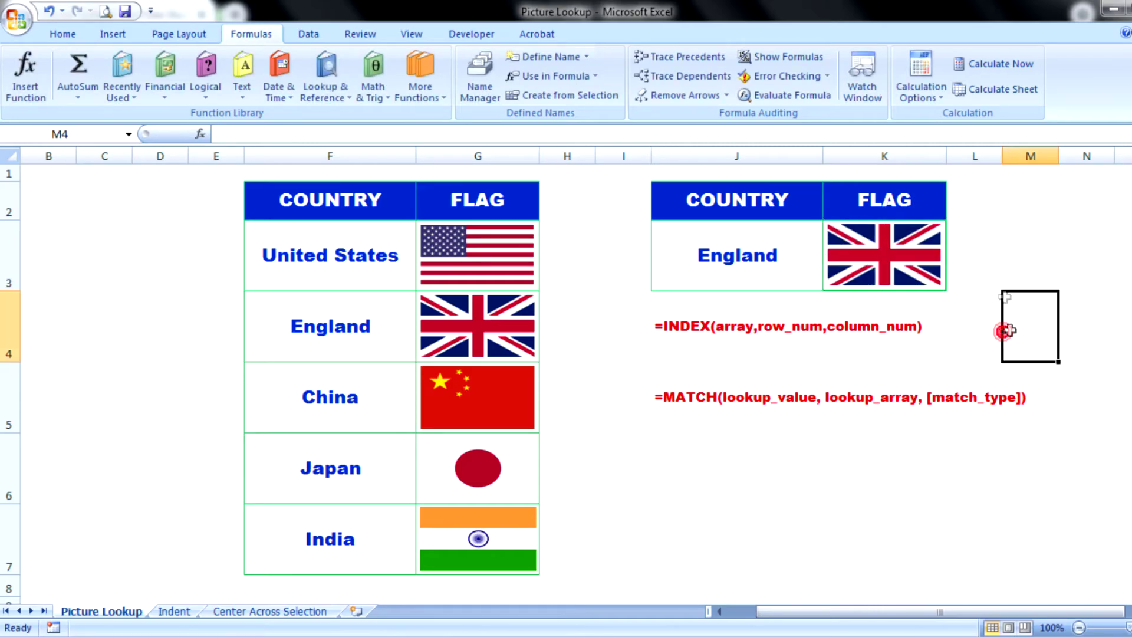
{"action": "left_click", "coordinate": [1007, 262]}
{"action": "left_click", "coordinate": [988, 232]}
{"action": "left_click", "coordinate": [1049, 242]}
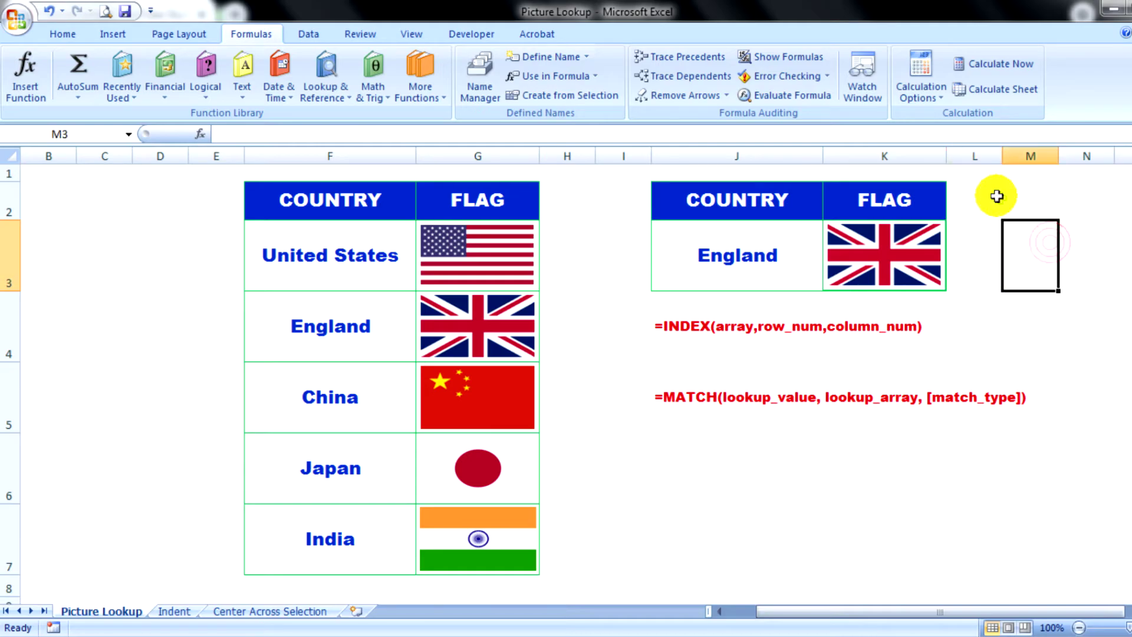
{"action": "left_click_drag", "start_coordinate": [997, 195], "coordinate": [1021, 289]}
{"action": "left_click", "coordinate": [1030, 342]}
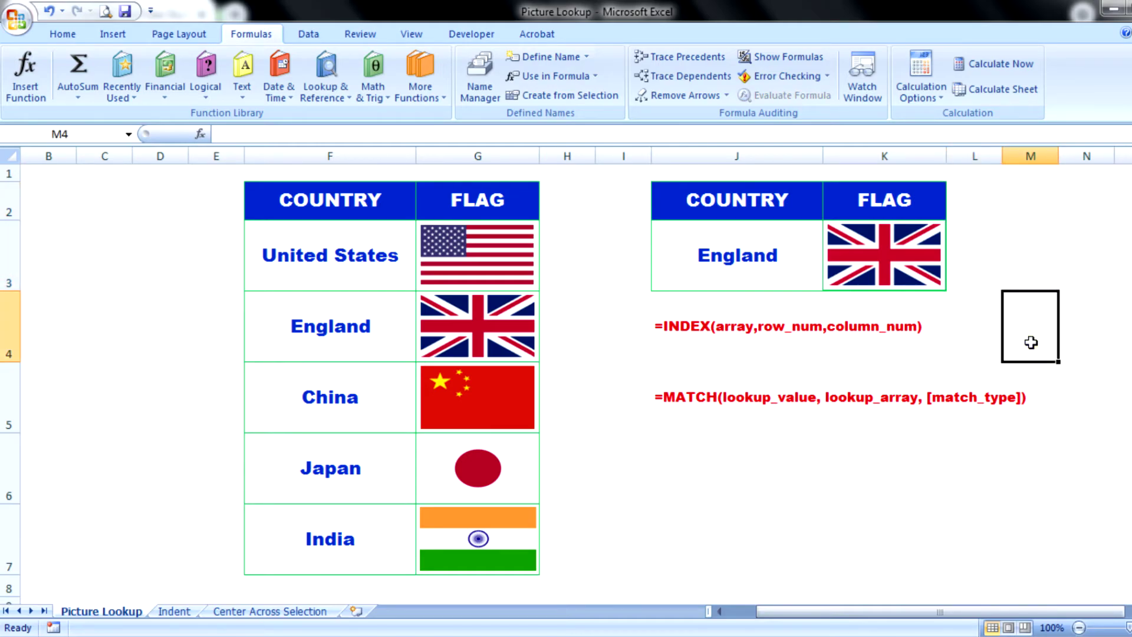
{"action": "left_click_drag", "start_coordinate": [980, 213], "coordinate": [1030, 293]}
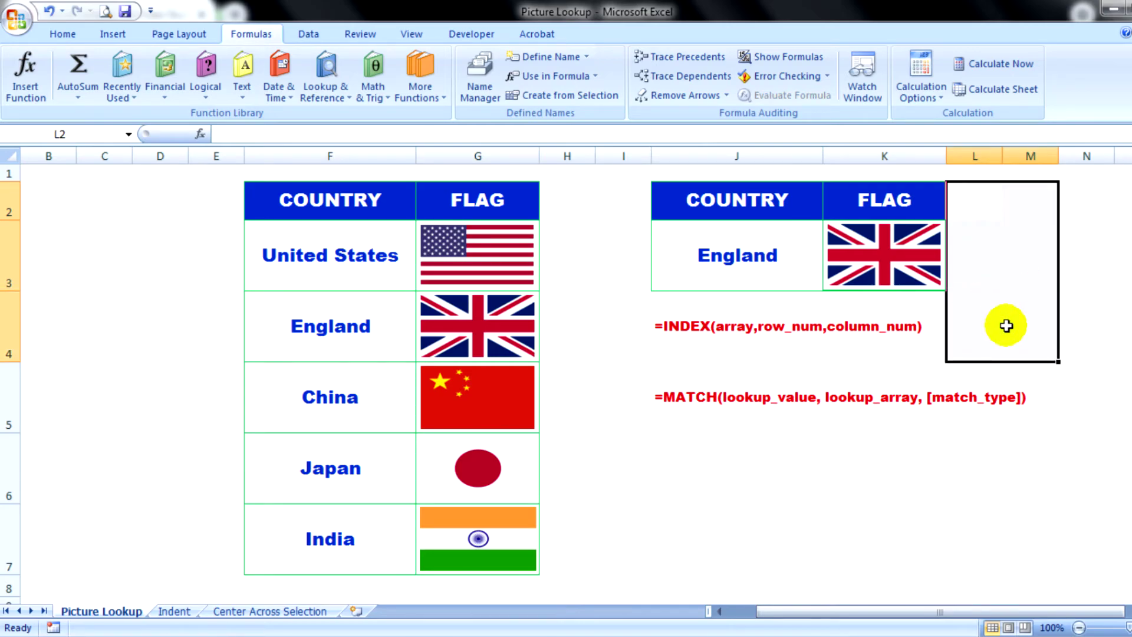
{"action": "left_click", "coordinate": [1072, 391]}
{"action": "left_click", "coordinate": [1025, 436]}
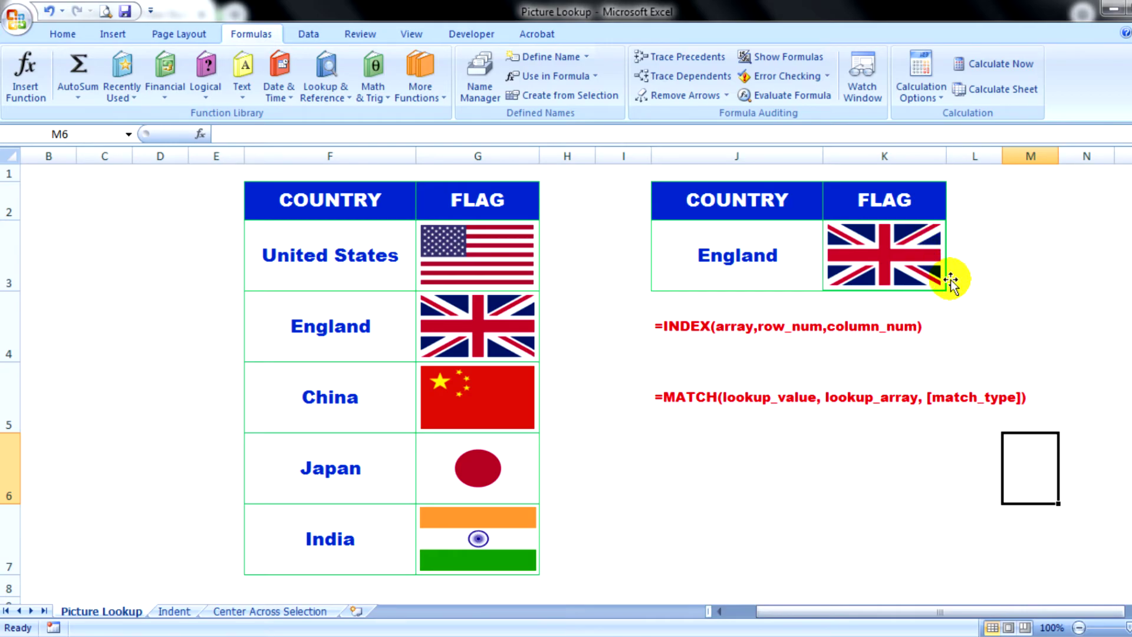
{"action": "left_click", "coordinate": [1018, 268]}
{"action": "left_click", "coordinate": [982, 317]}
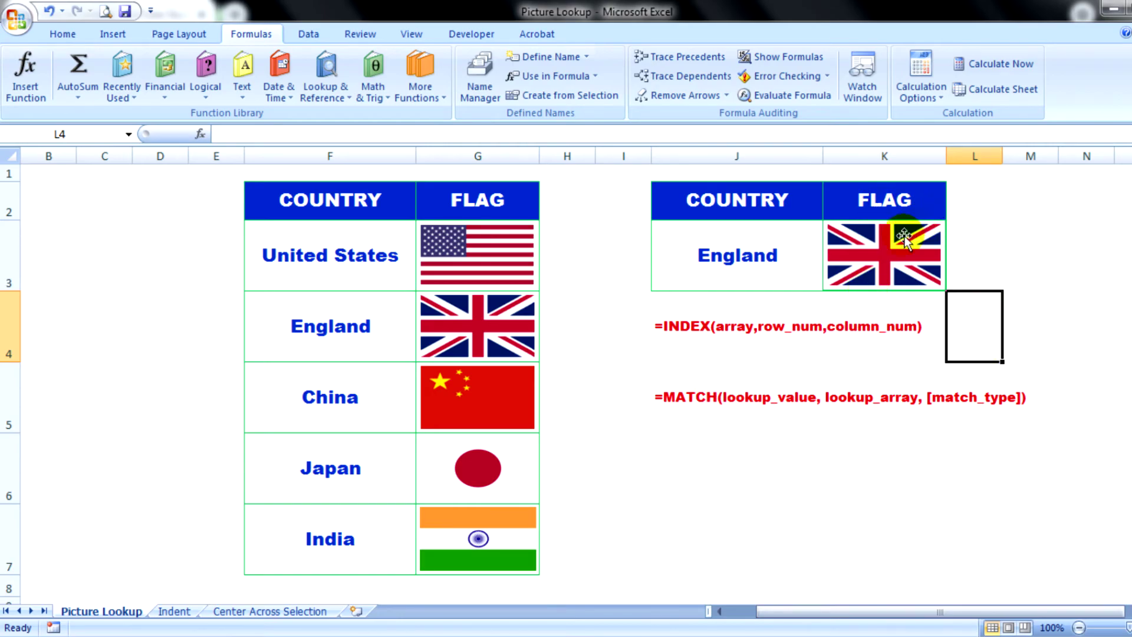
{"action": "left_click", "coordinate": [742, 253]}
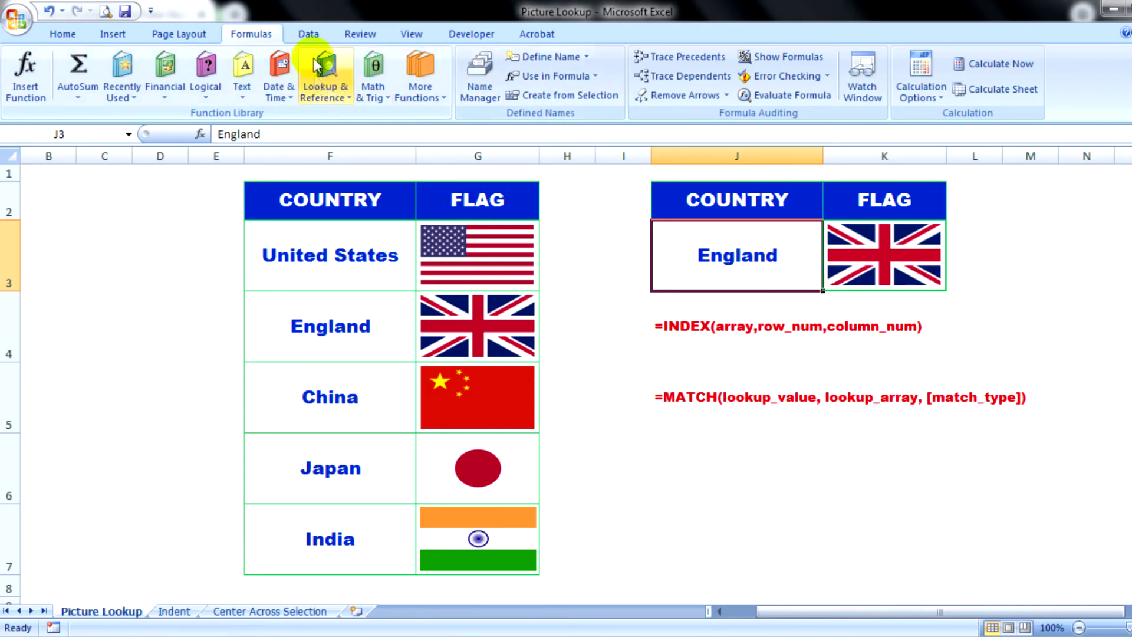
Step: Add a List data validation to J3 with source =$F$3:$F$7 for the five countries
{"action": "left_click", "coordinate": [772, 325]}
{"action": "left_click", "coordinate": [754, 271]}
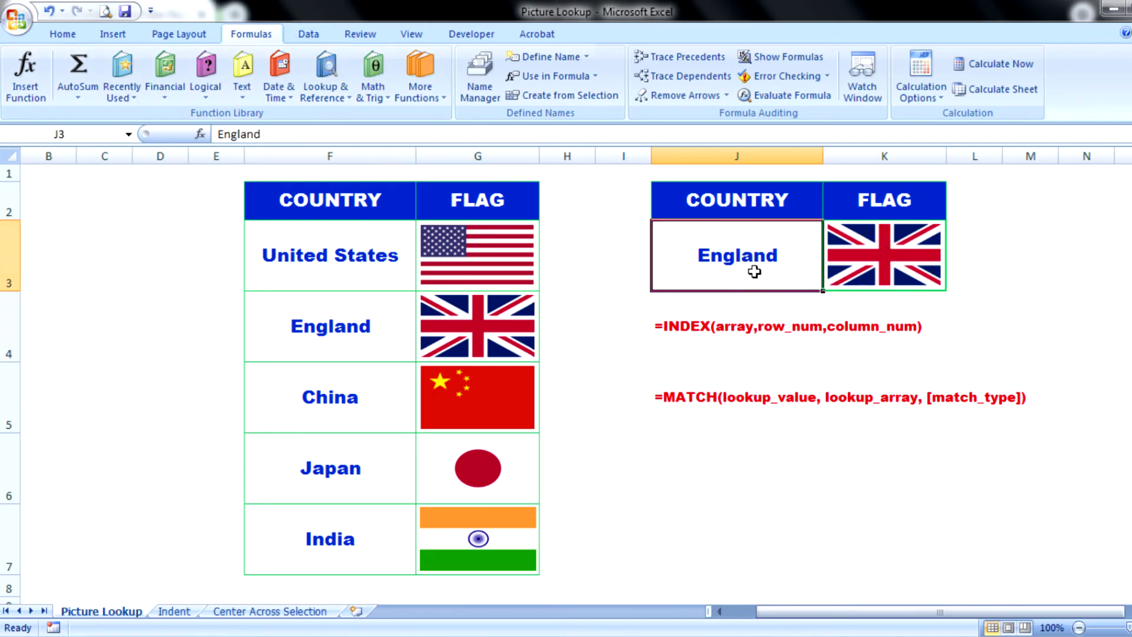
{"action": "left_click", "coordinate": [308, 36]}
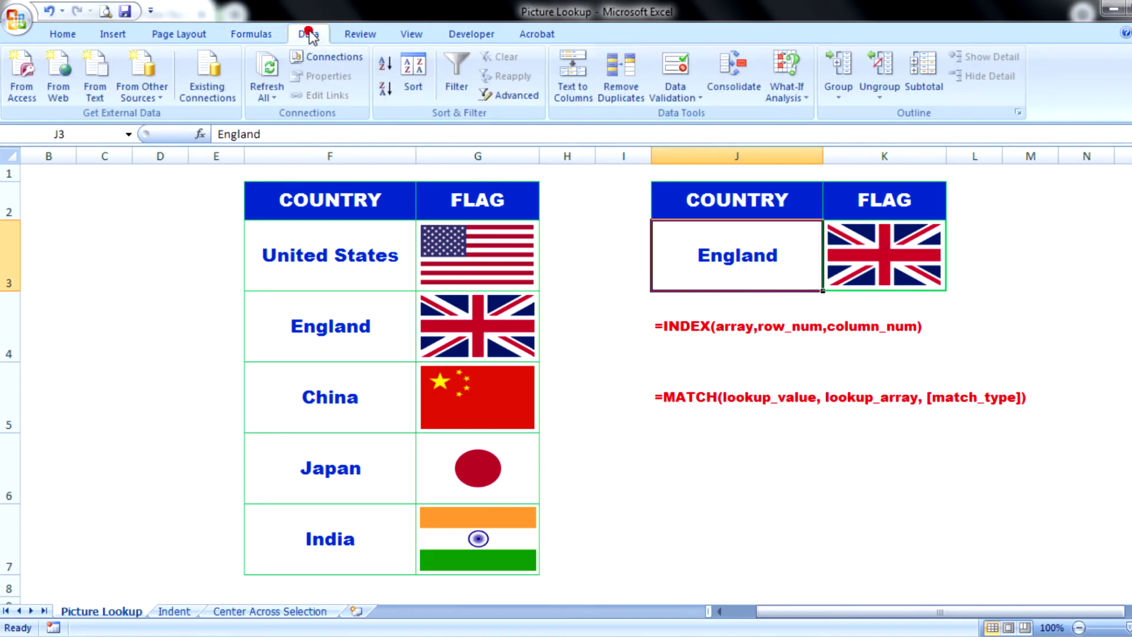
{"action": "left_click", "coordinate": [698, 96]}
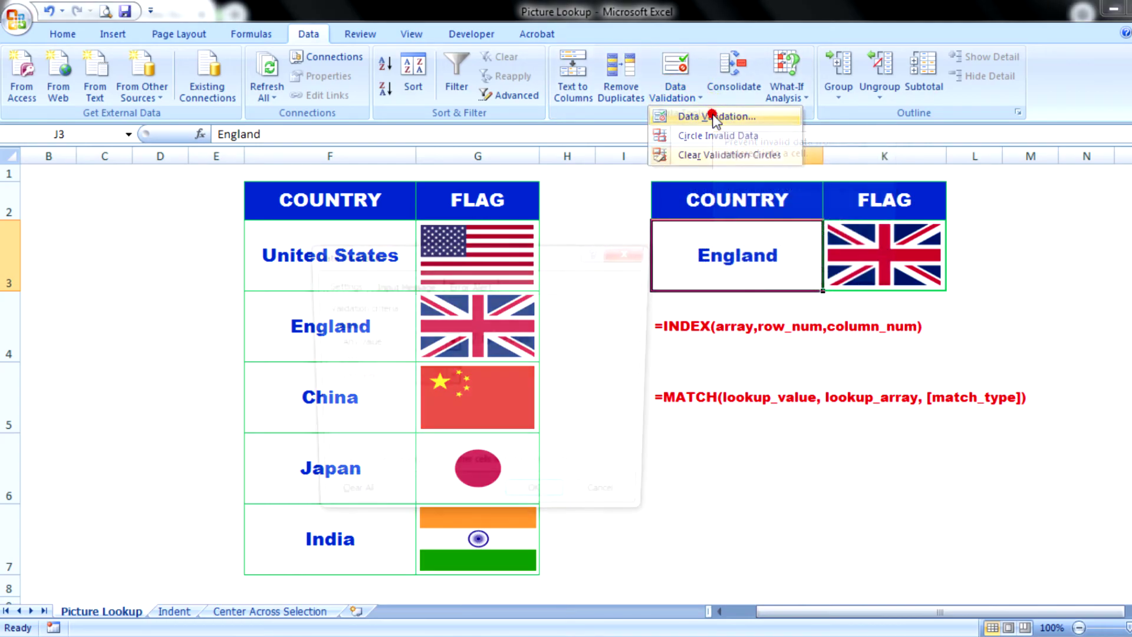
{"action": "left_click", "coordinate": [715, 118]}
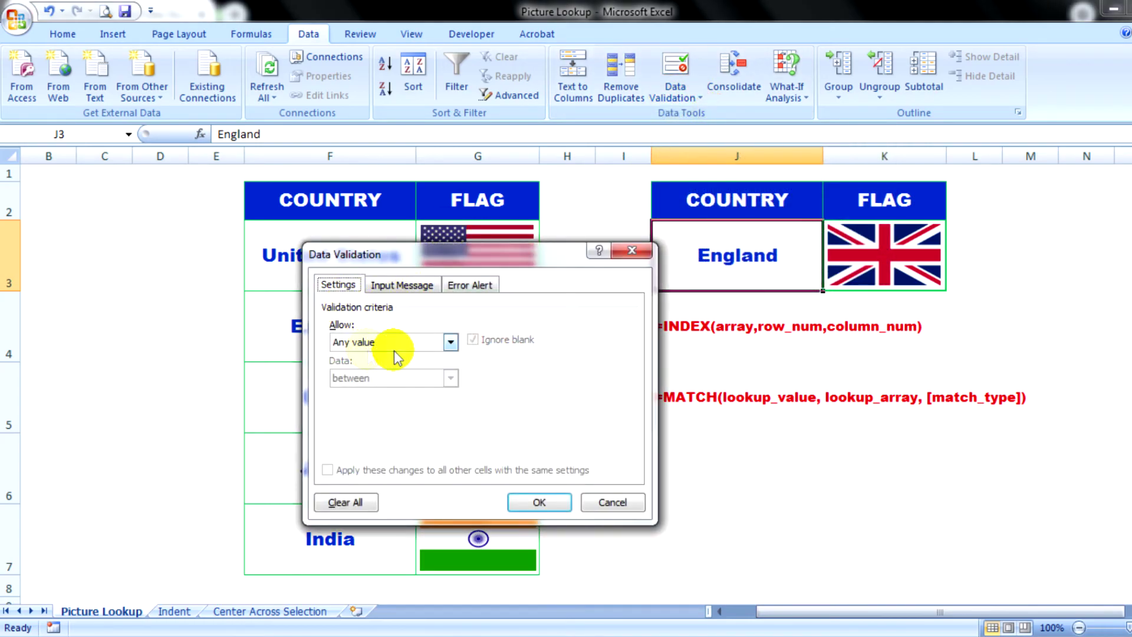
{"action": "left_click", "coordinate": [451, 342]}
{"action": "left_click", "coordinate": [353, 392]}
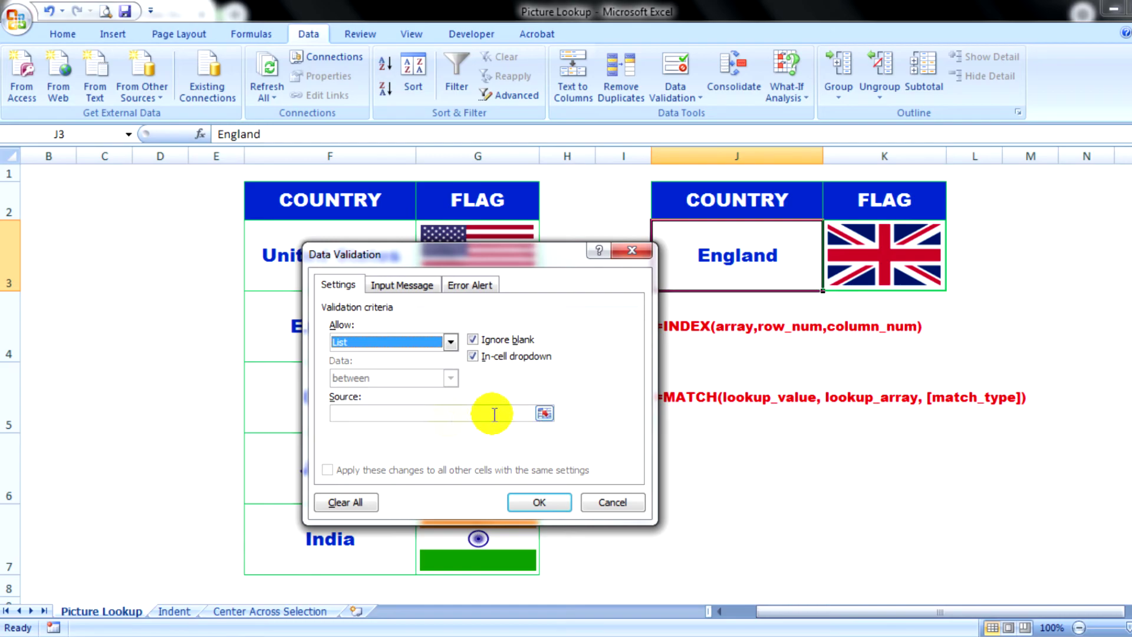
{"action": "left_click", "coordinate": [543, 413]}
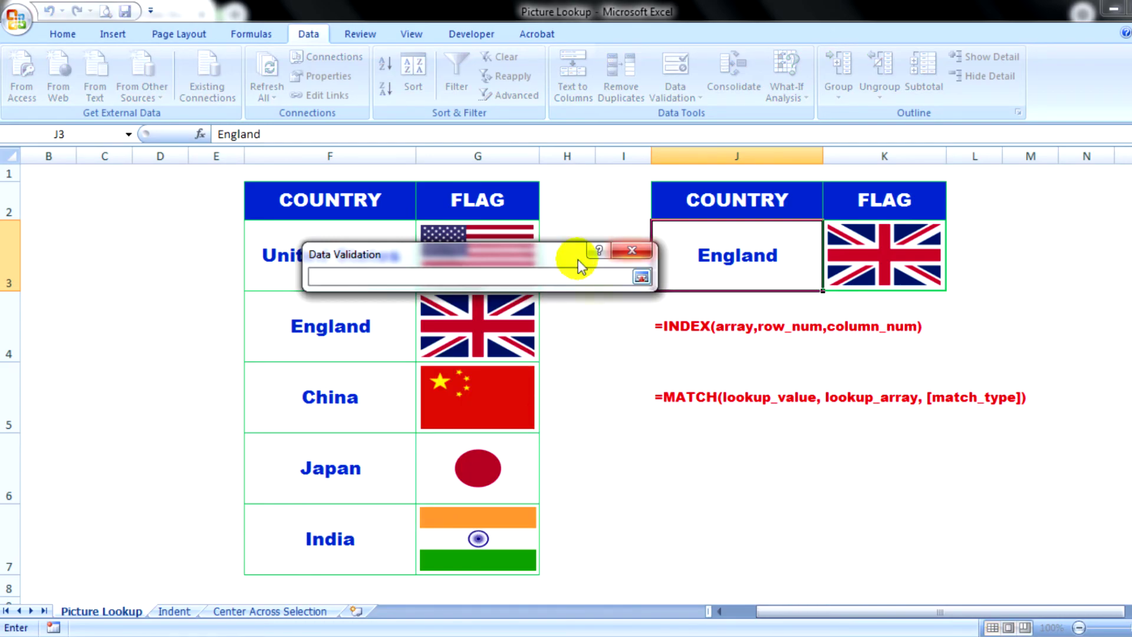
{"action": "left_click_drag", "start_coordinate": [533, 251], "coordinate": [934, 282]}
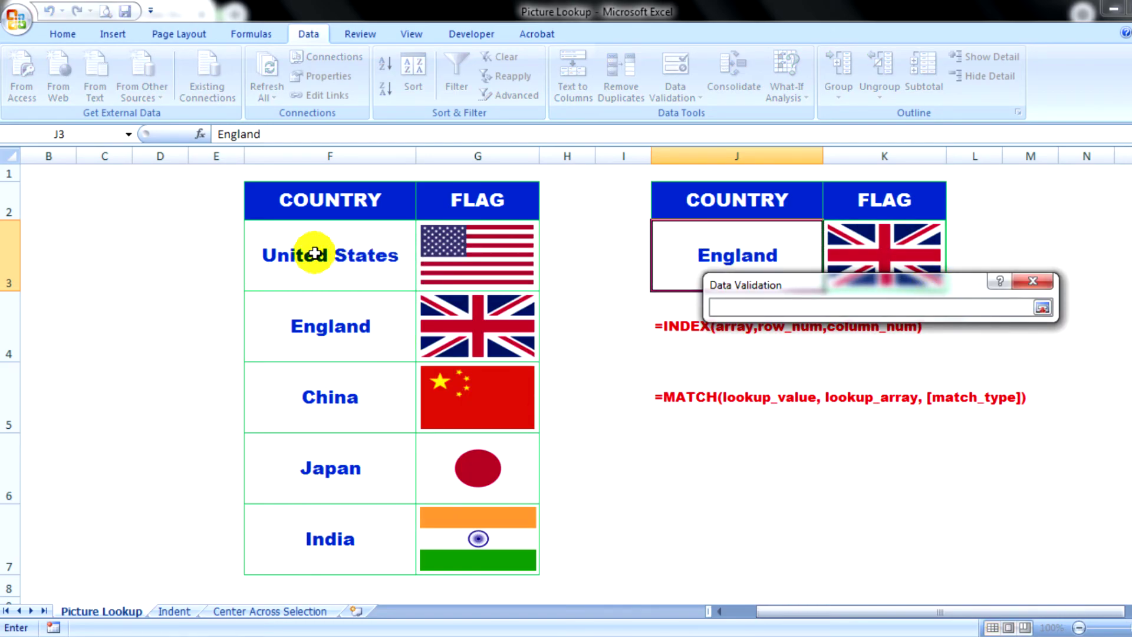
{"action": "left_click_drag", "start_coordinate": [340, 253], "coordinate": [338, 513]}
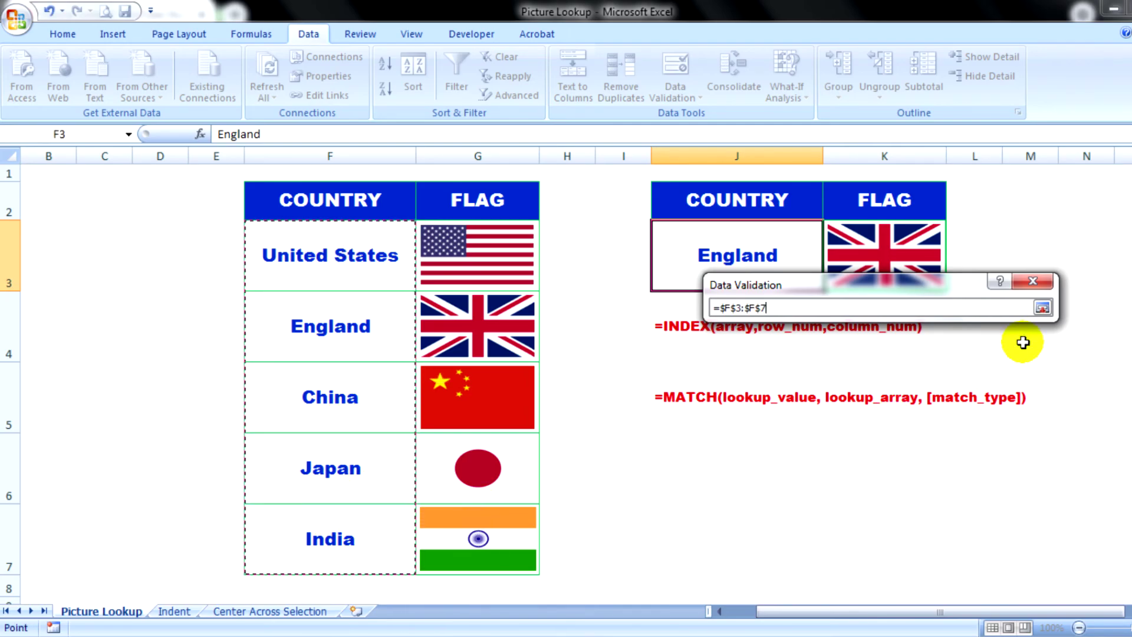
{"action": "left_click", "coordinate": [1042, 307]}
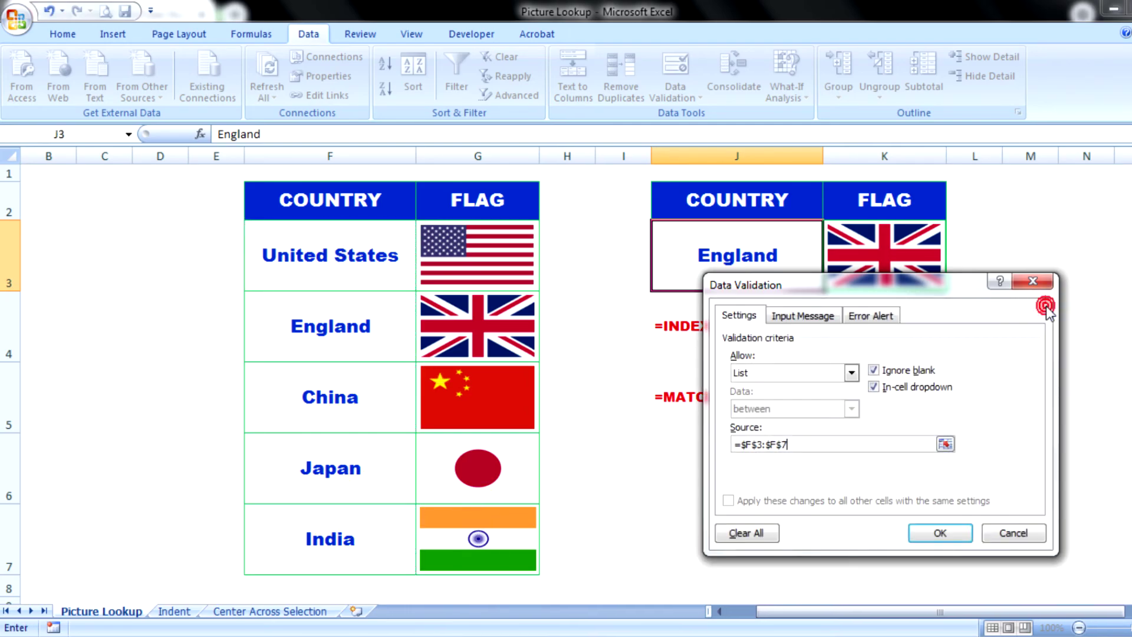
{"action": "left_click", "coordinate": [940, 534]}
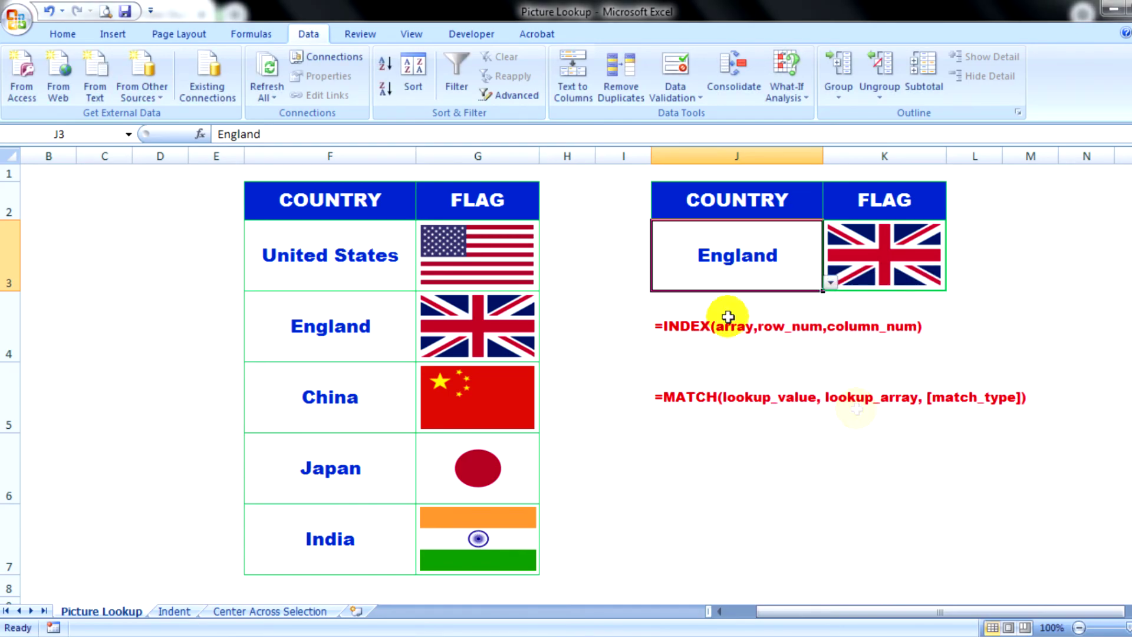
Step: Choose United States, then India, in J3's dropdown so K3 shows India's flag
{"action": "left_click", "coordinate": [830, 283]}
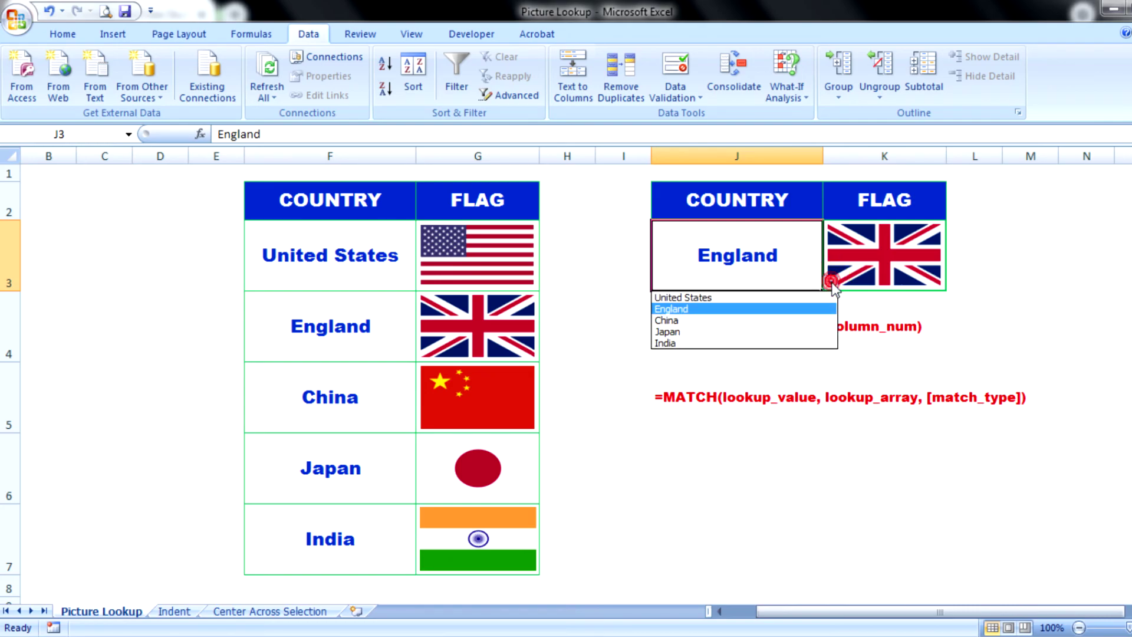
{"action": "left_click", "coordinate": [779, 298]}
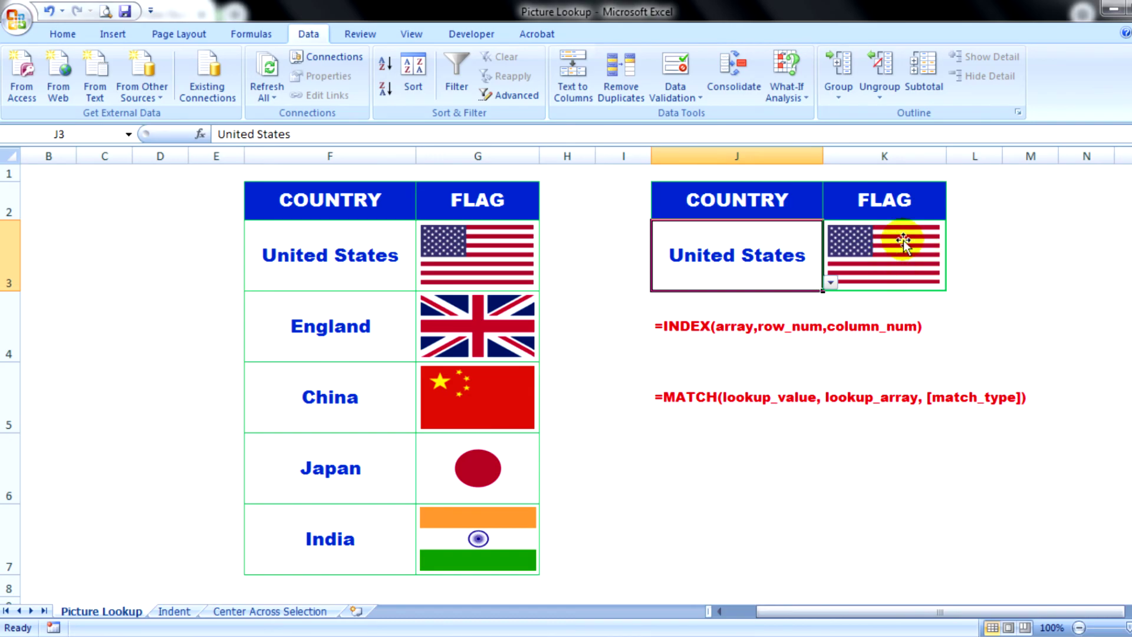
{"action": "left_click", "coordinate": [828, 283]}
{"action": "left_click", "coordinate": [721, 342]}
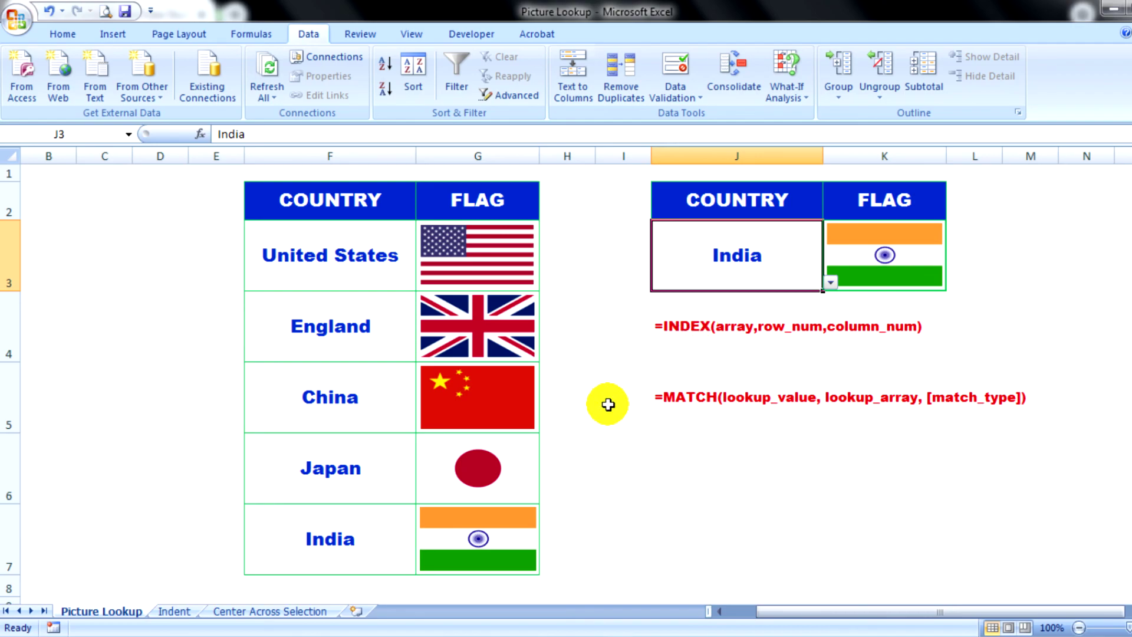
{"action": "left_click", "coordinate": [747, 429]}
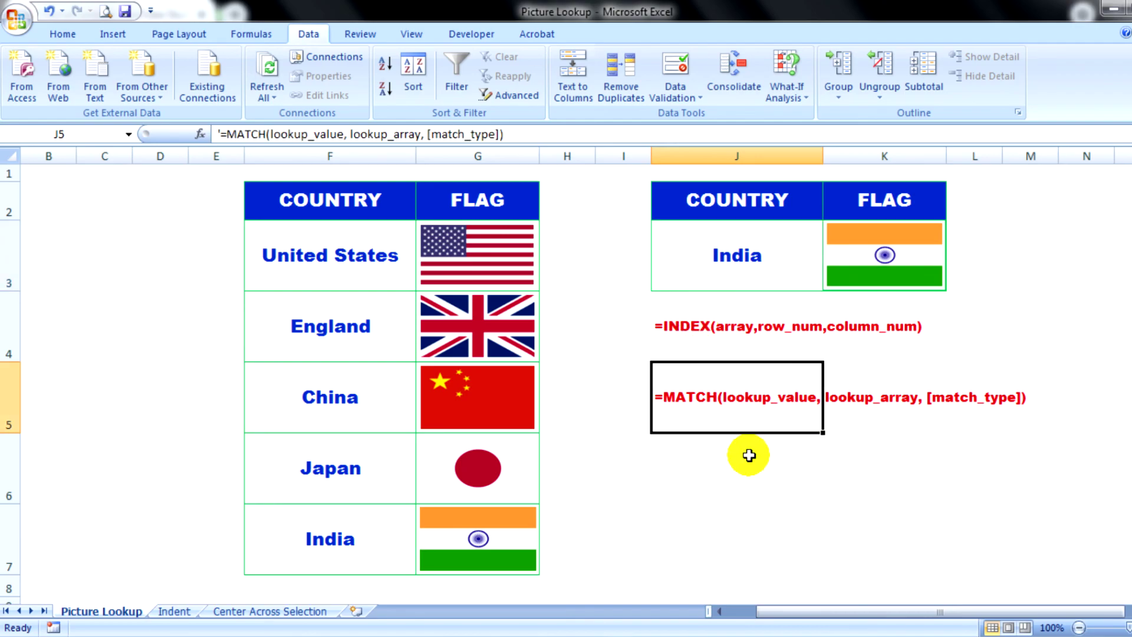
{"action": "left_click", "coordinate": [748, 454]}
{"action": "left_click", "coordinate": [708, 524]}
{"action": "left_click", "coordinate": [710, 487]}
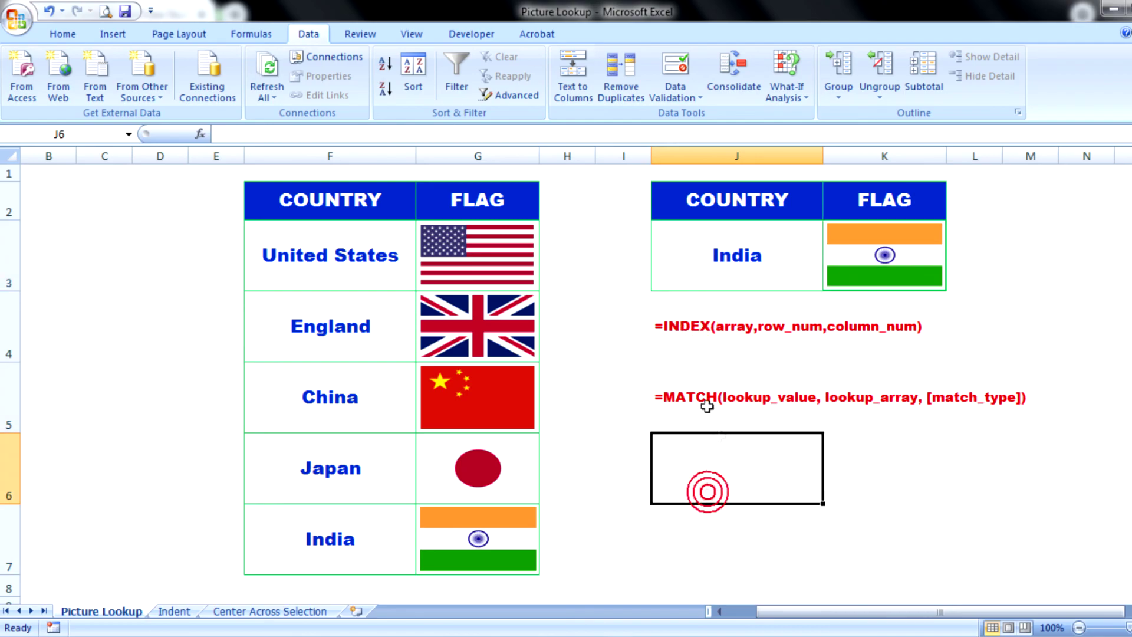